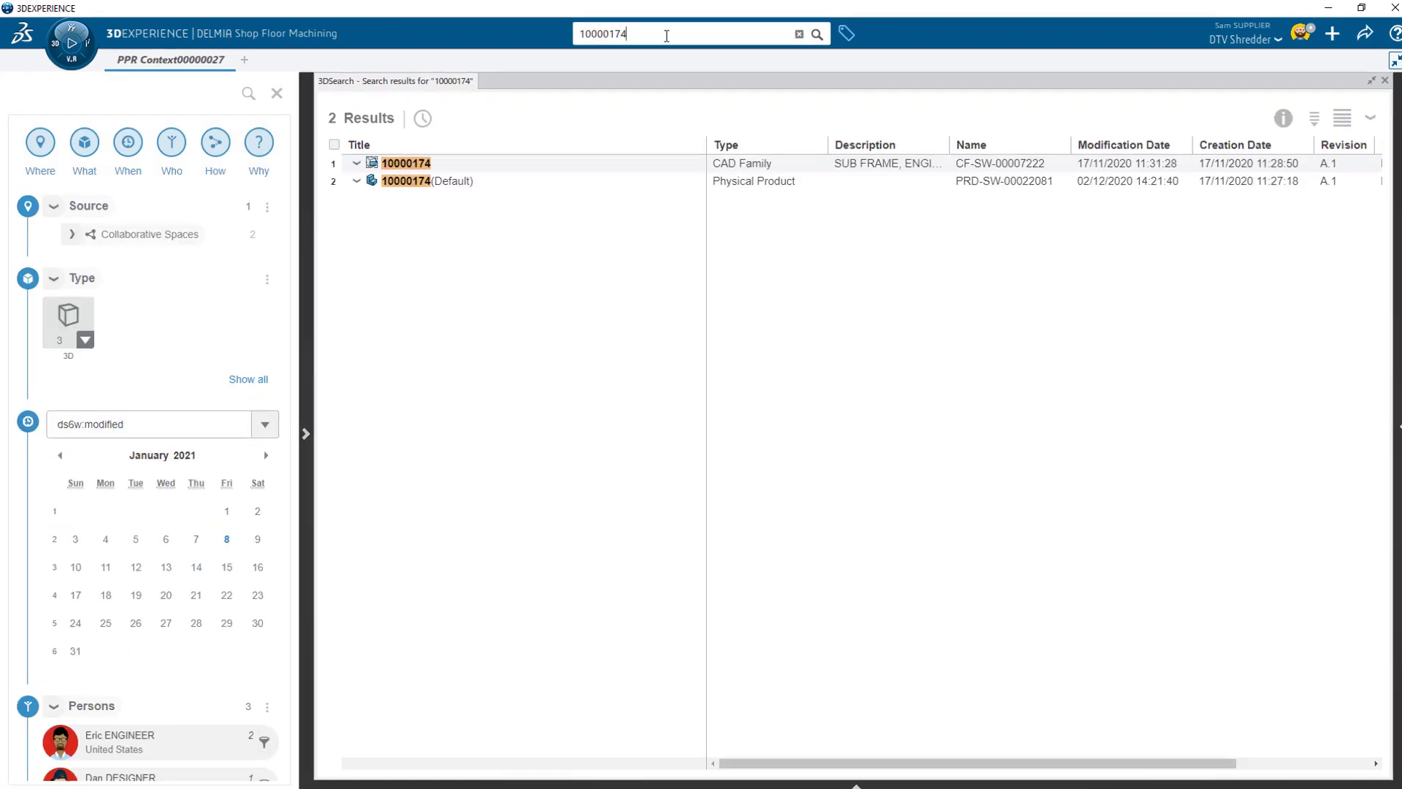
Right-click the 10000174(Default) Physical Product search result to show its actions.
right_click(438, 179)
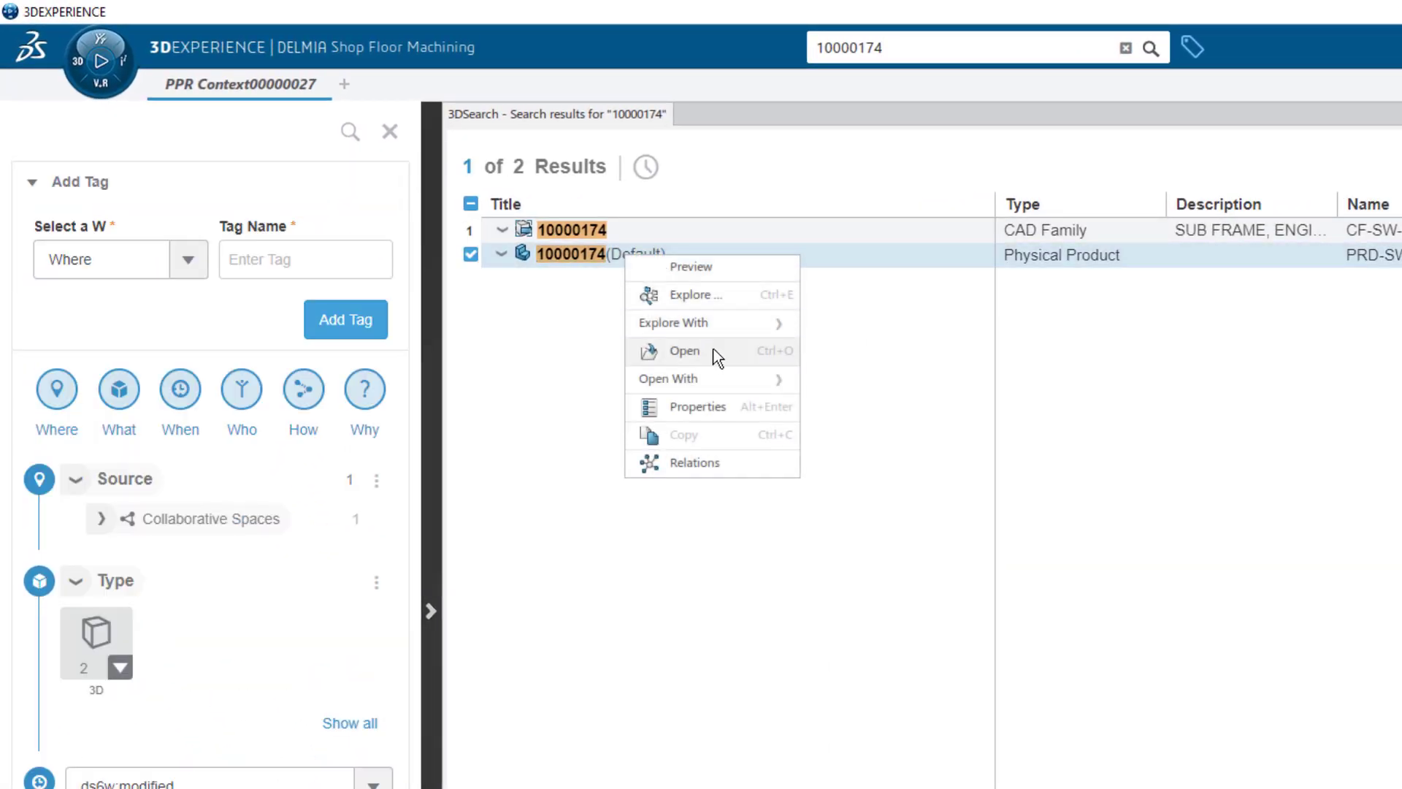
Open the sub-frame part and launch the Shop Floor Machining Wizard from Help.
left_click(718, 358)
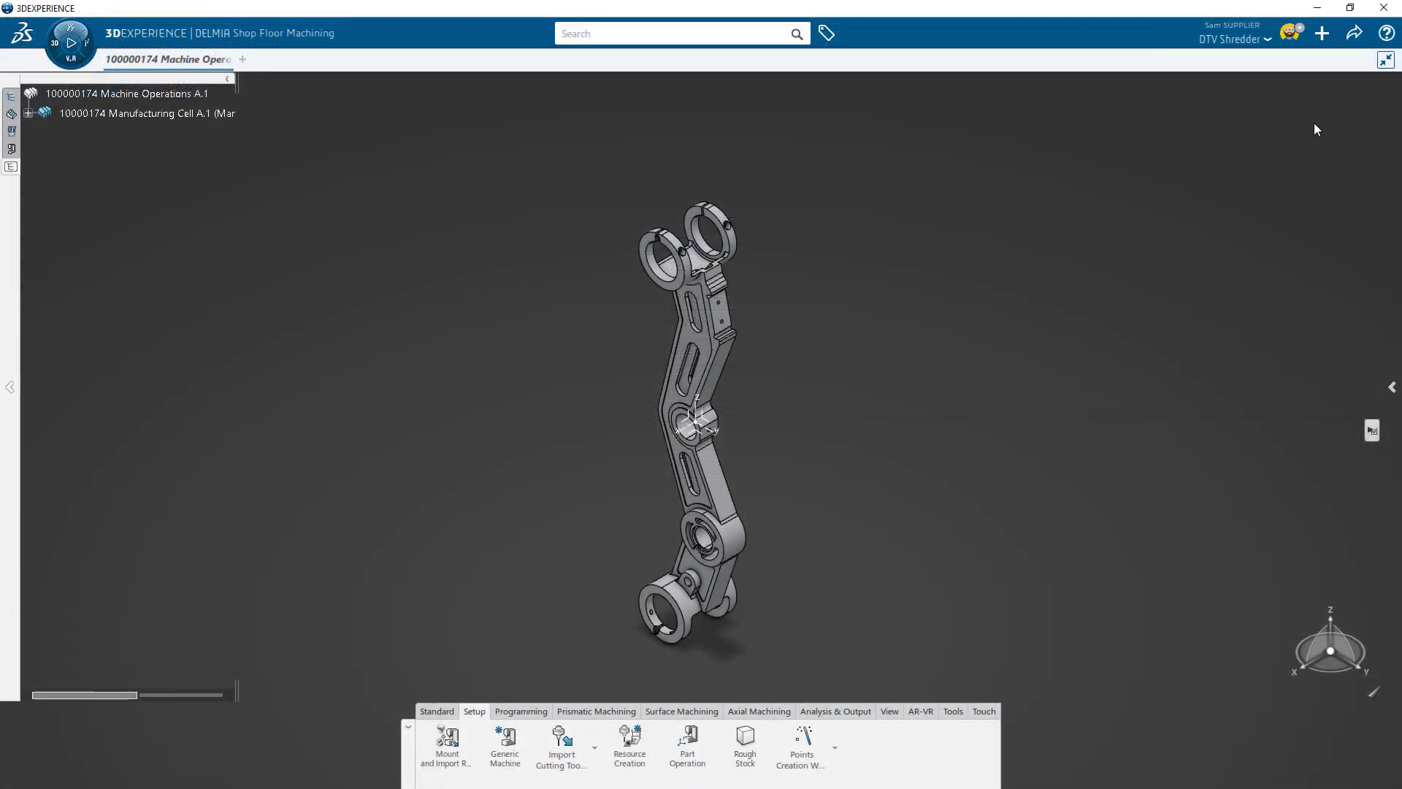
left_click(1385, 34)
left_click(1295, 213)
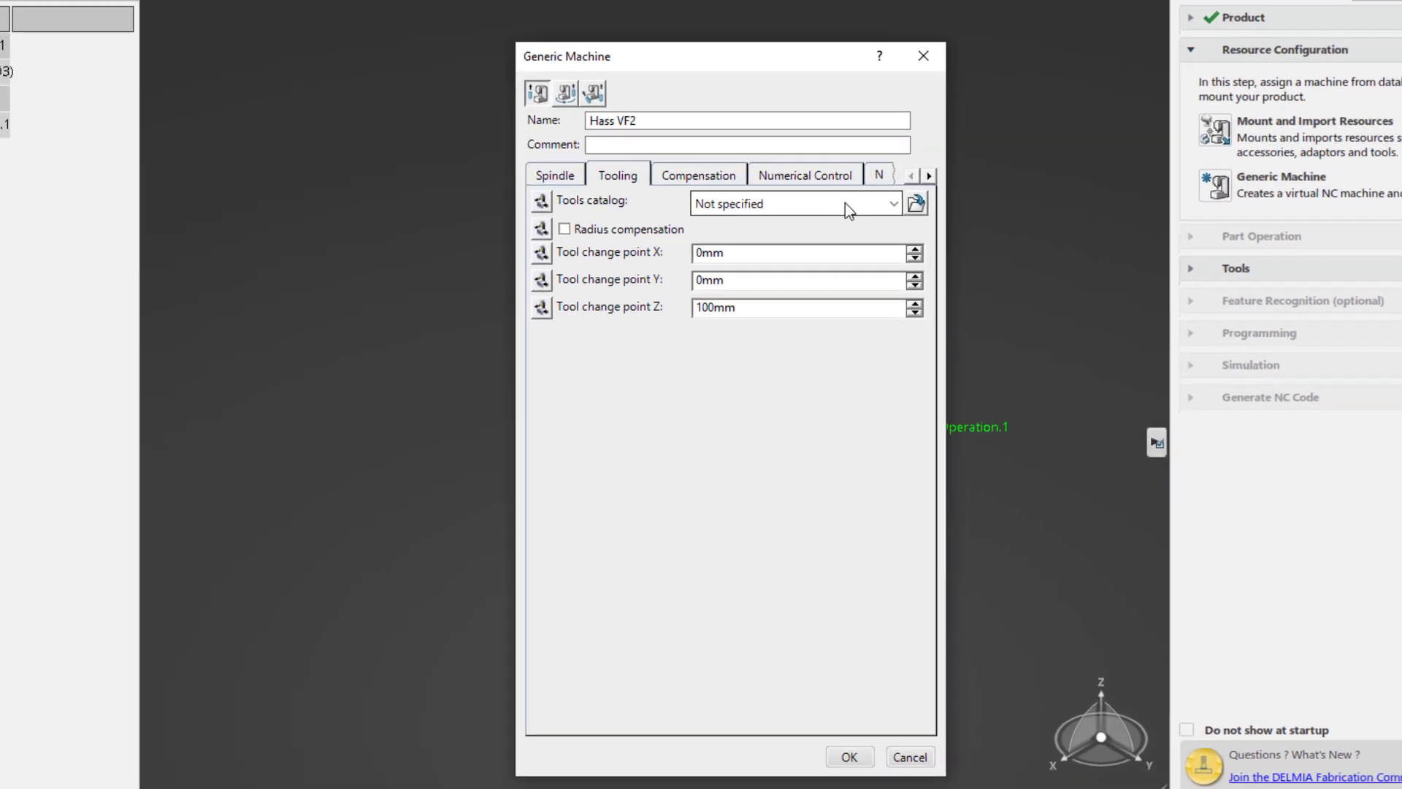
Set the generic machine's tools catalog to Metric Tools and post processor to haas.lib.
left_click(812, 253)
left_click(777, 275)
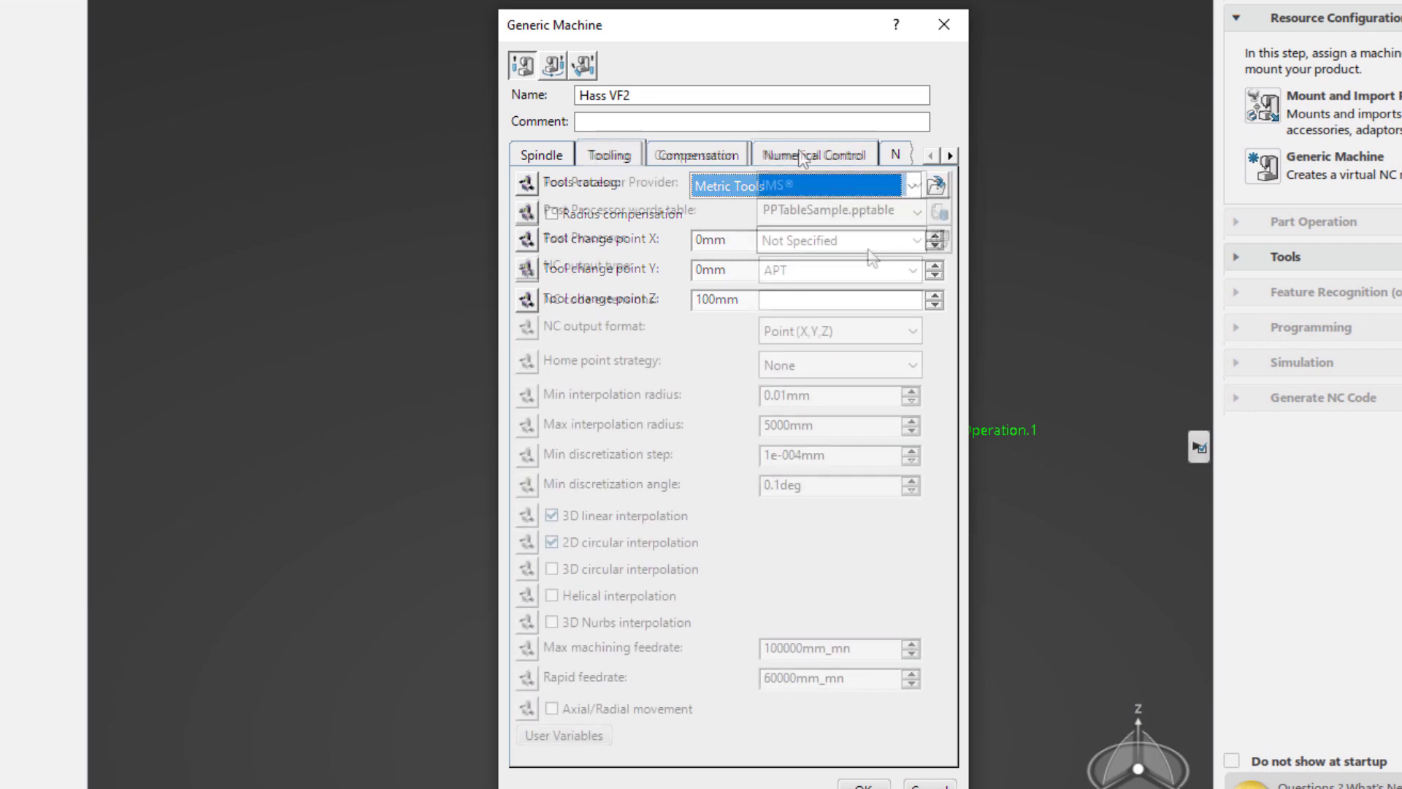
left_click(917, 240)
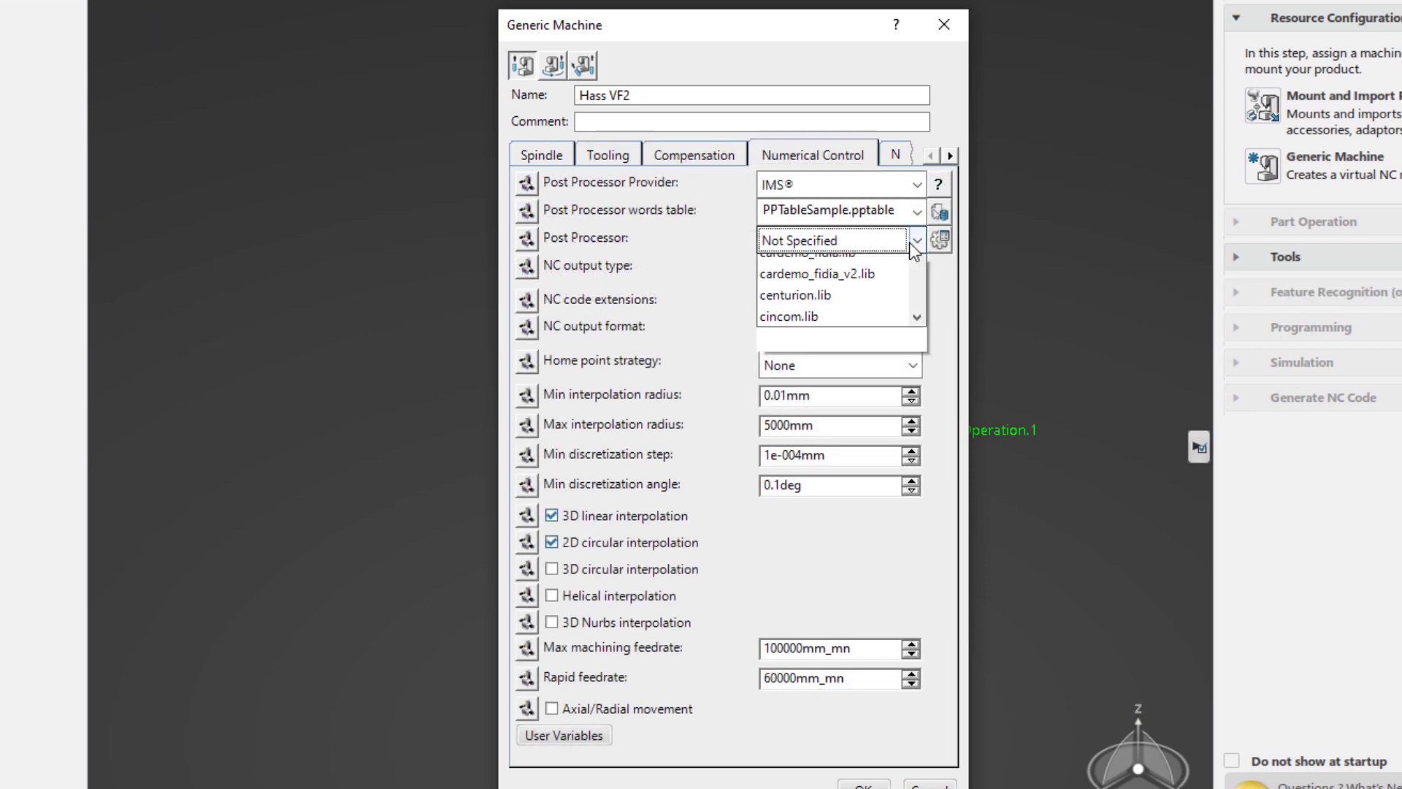
left_click_drag(918, 281, 914, 390)
left_click(800, 368)
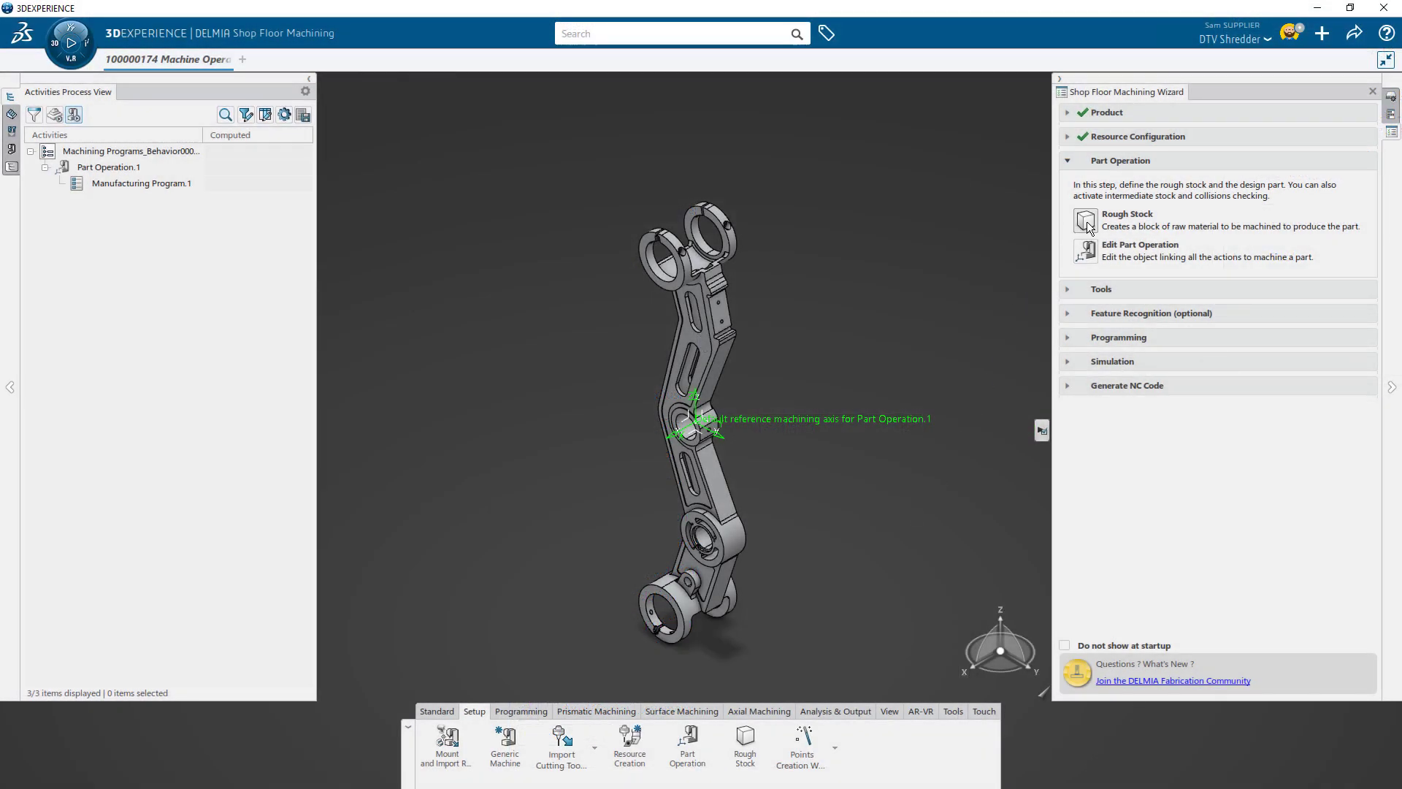
Set rough stock DY 130 and DZ 620 mm, then create machinable features for all recognized holes.
left_click(1086, 221)
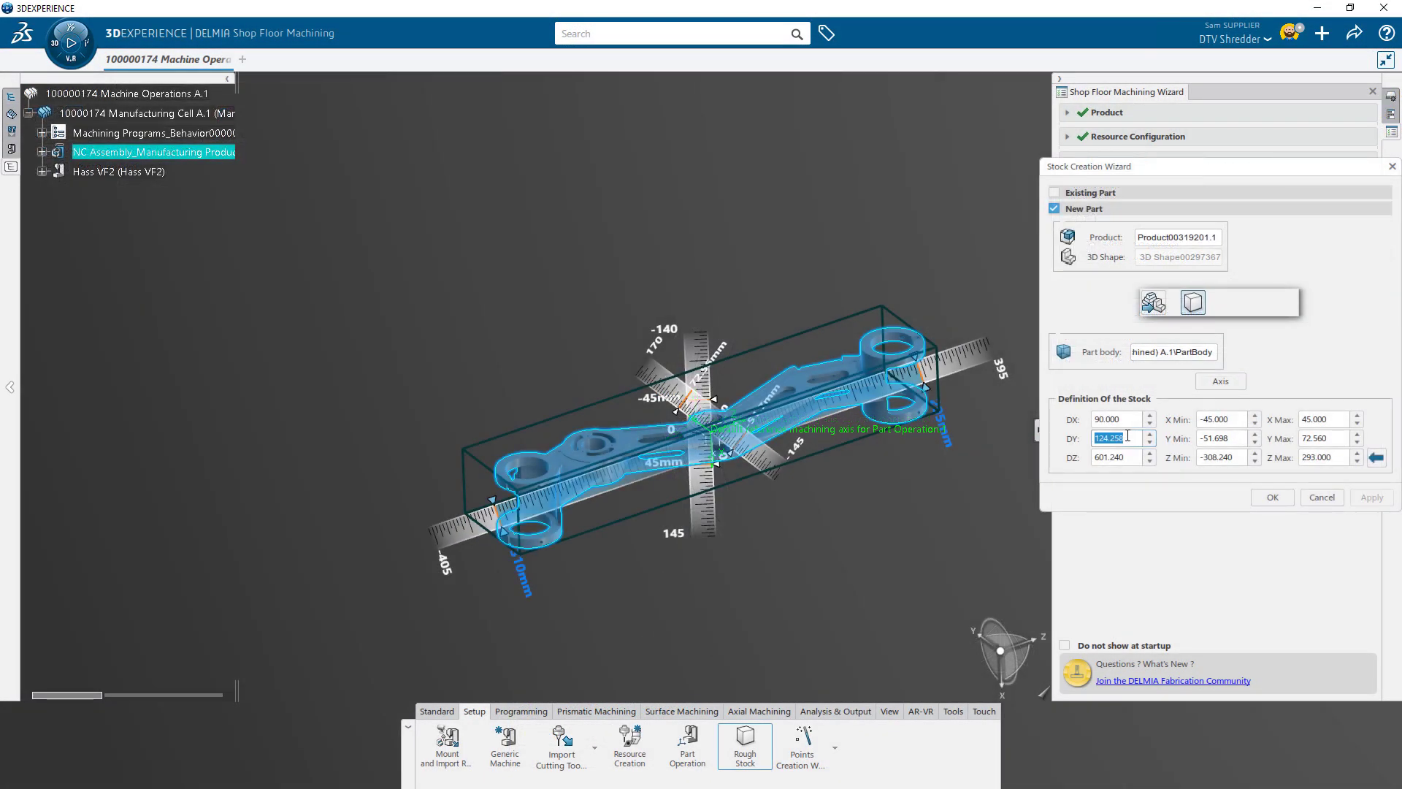
key("Tab")
type("6")
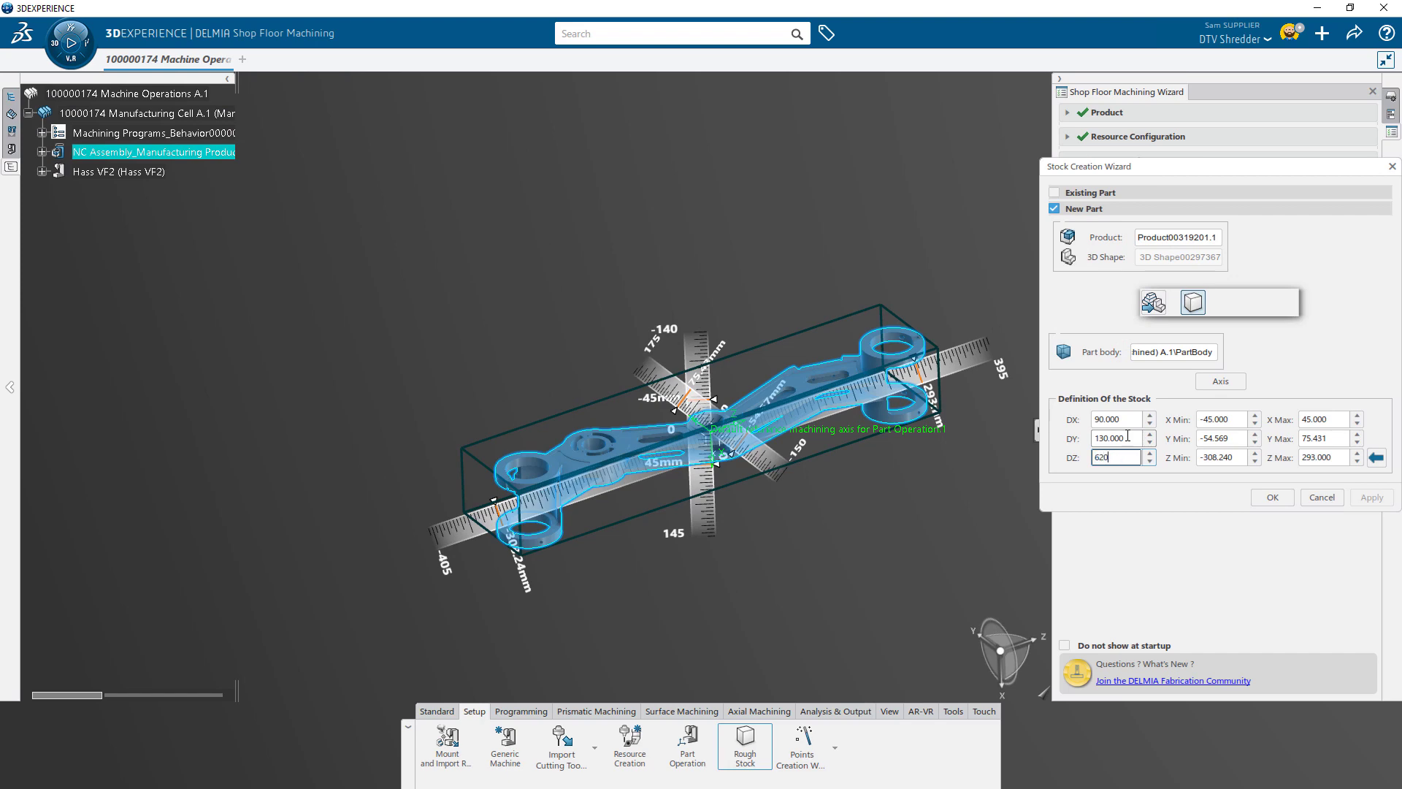
key("Tab")
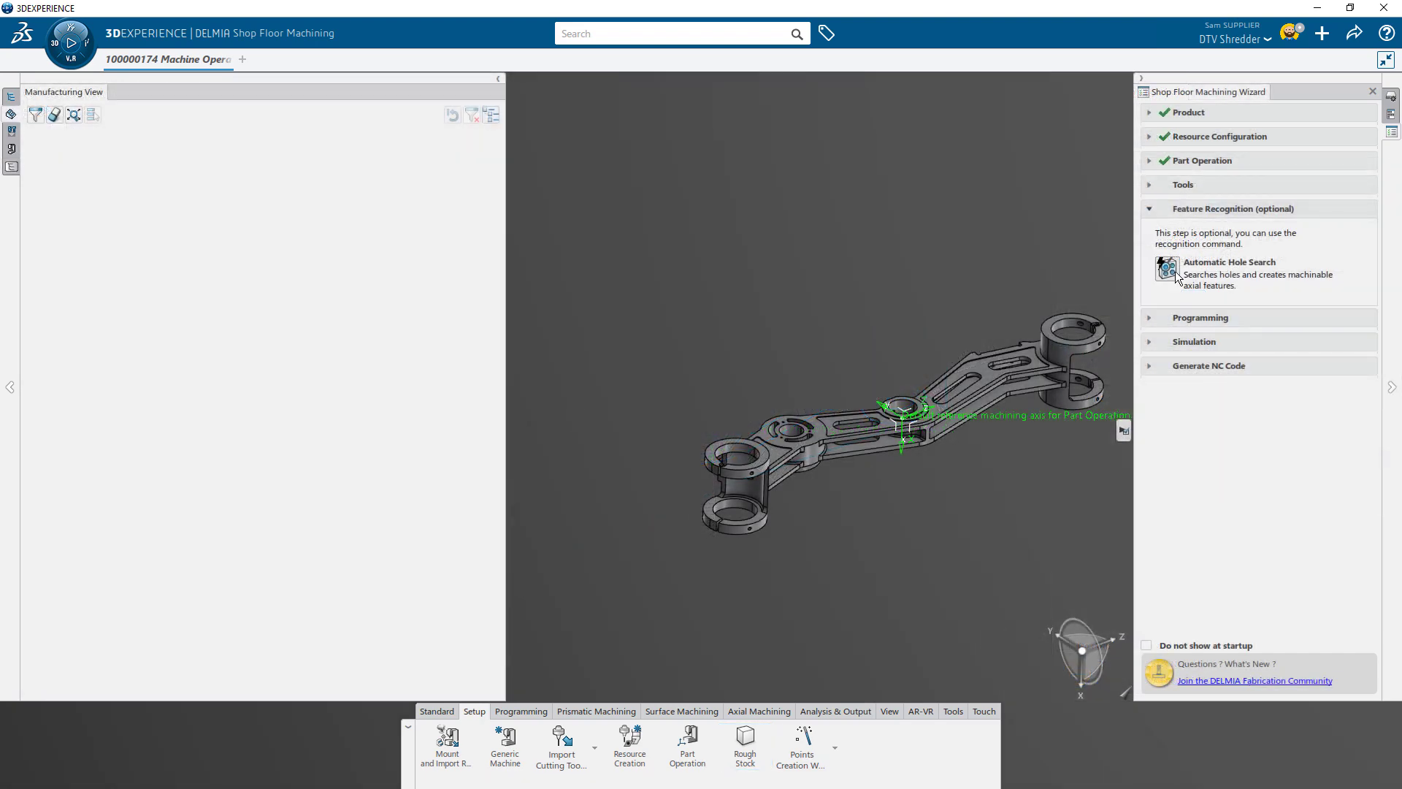
left_click(1174, 275)
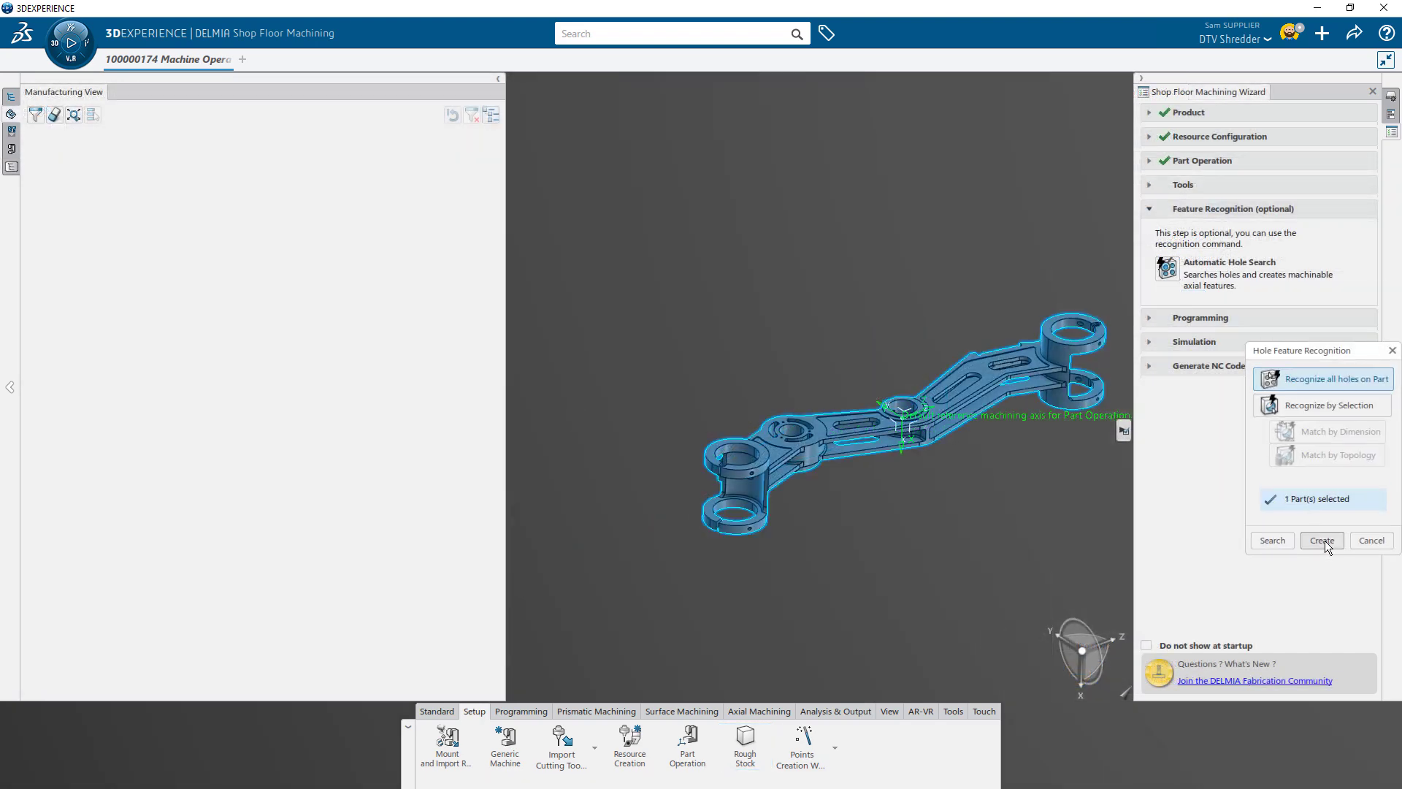
left_click(1323, 540)
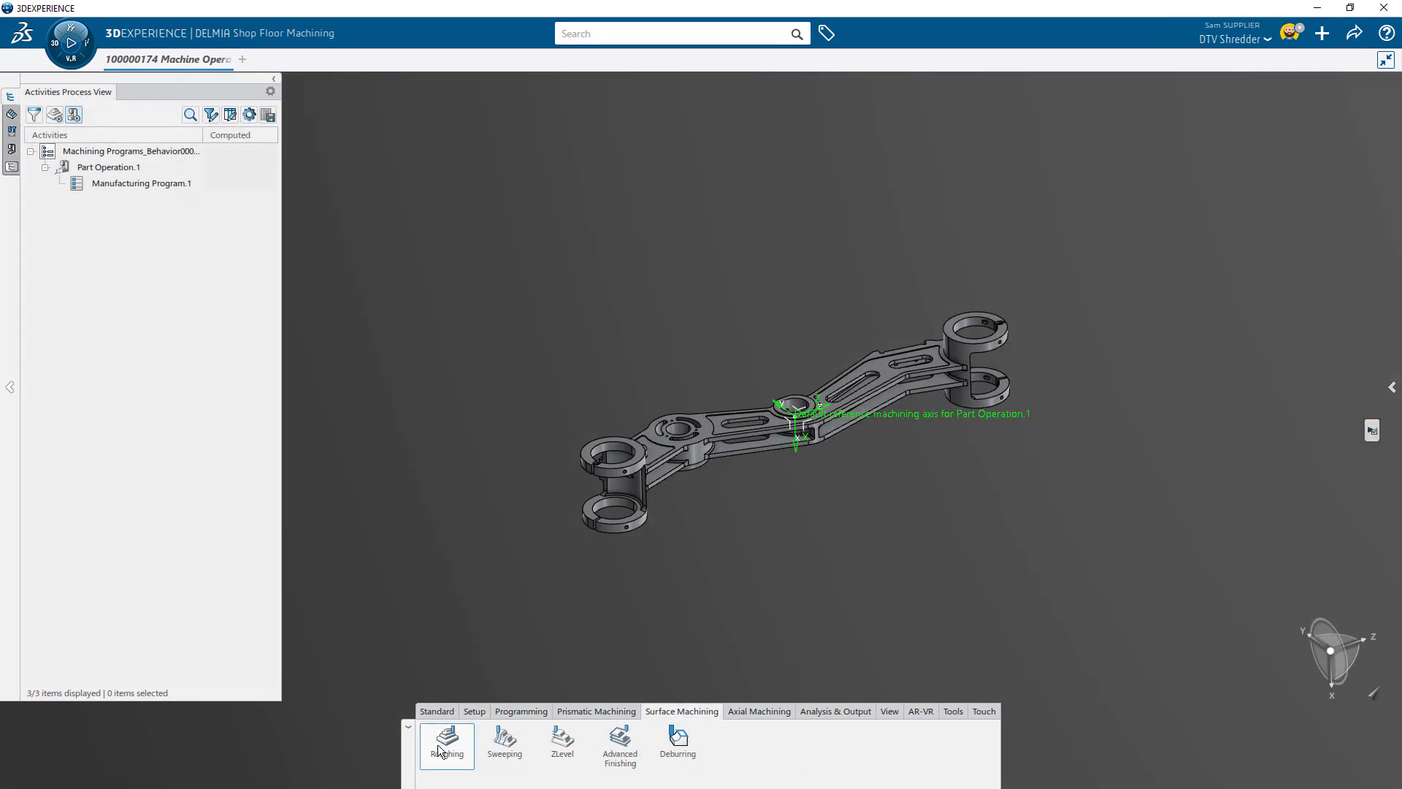
Add a Roughing operation using the 20mm x 100mm Flat End Mill Assembly, found by name.
left_click(446, 741)
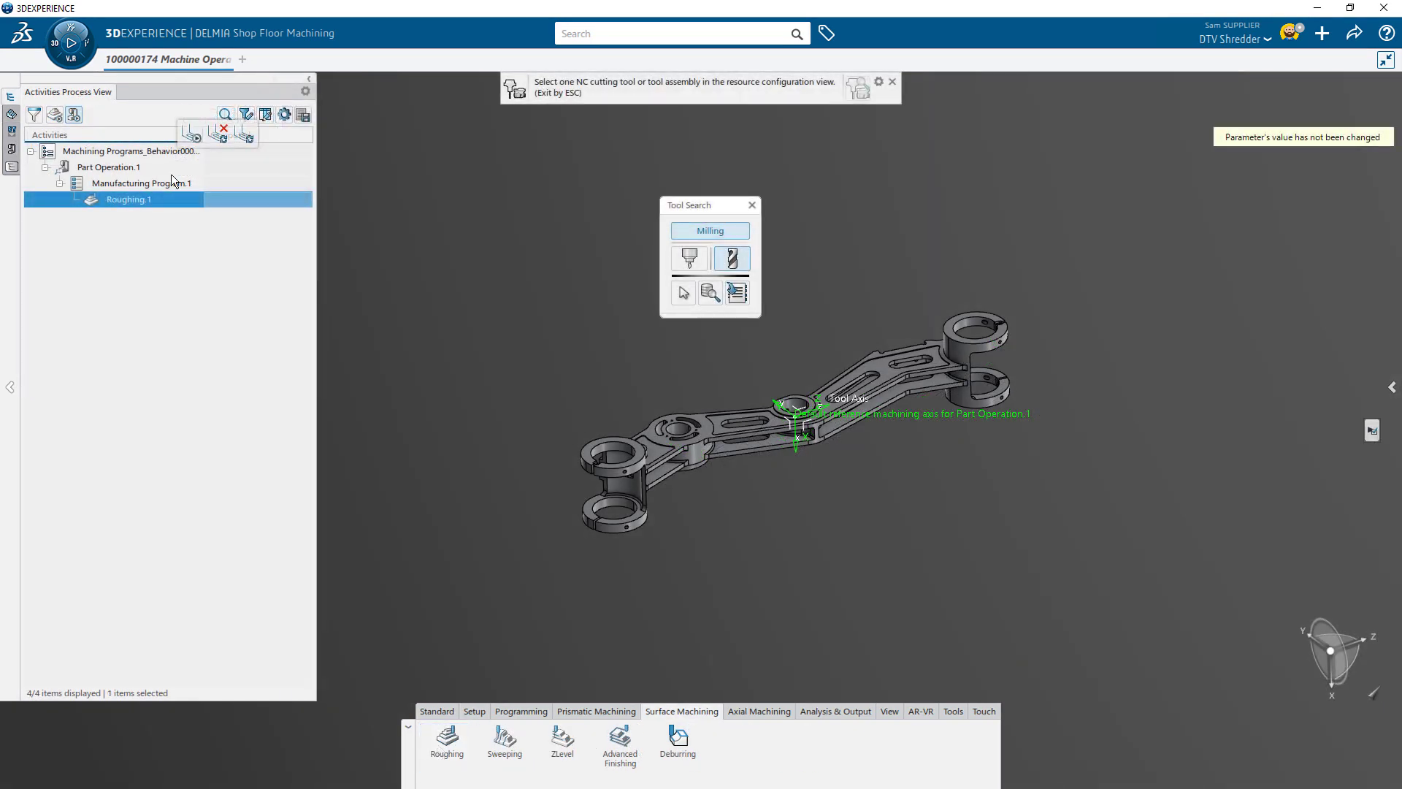
left_click(737, 295)
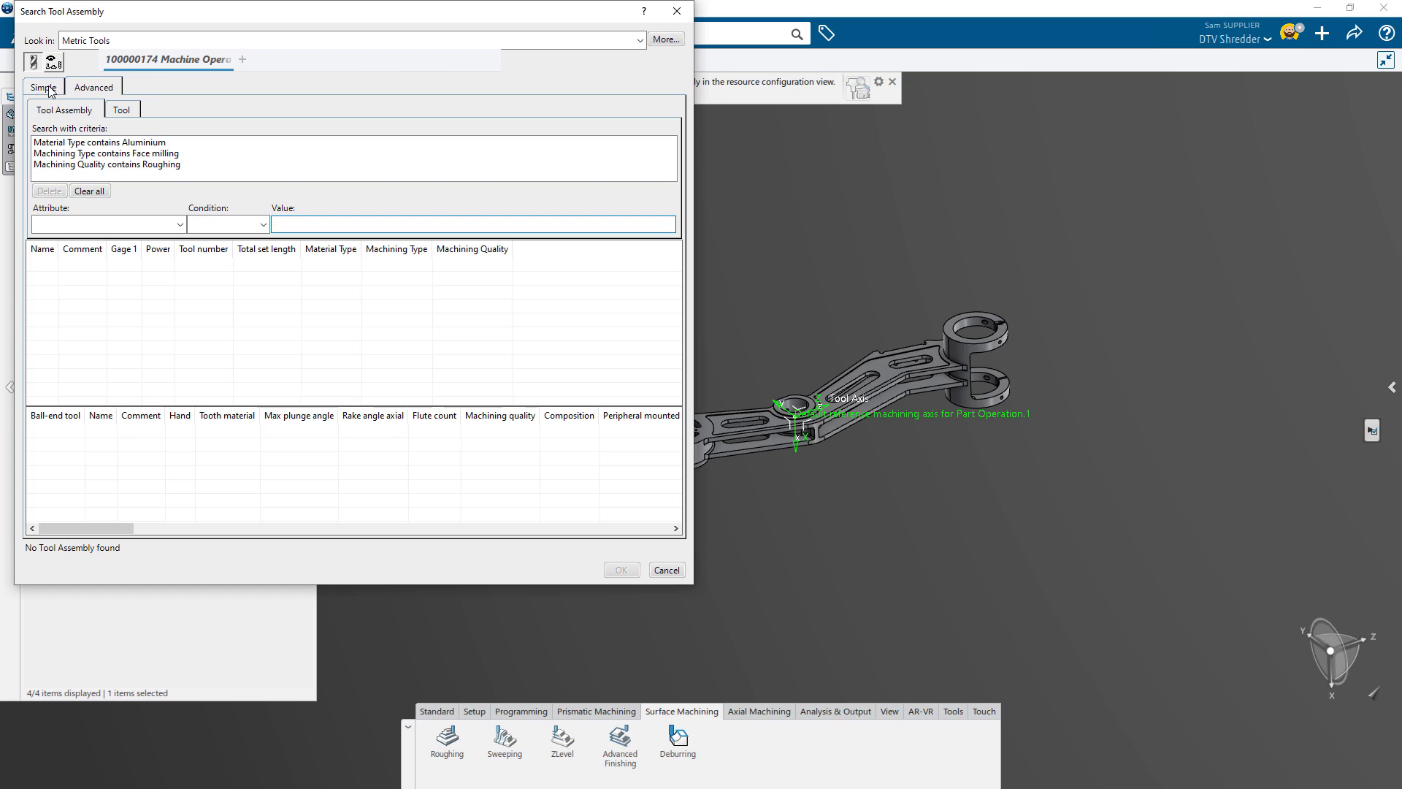
left_click(50, 91)
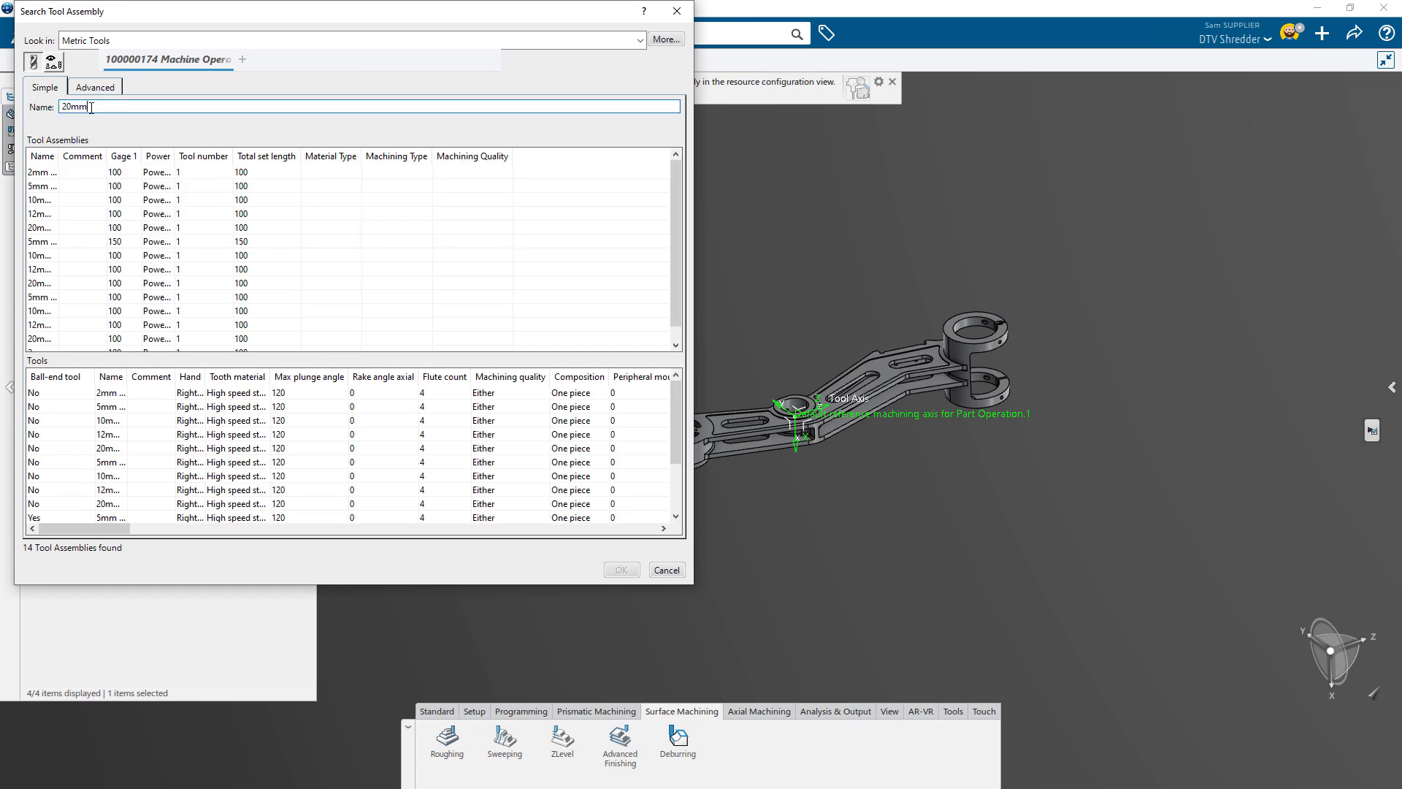
double_click(55, 152)
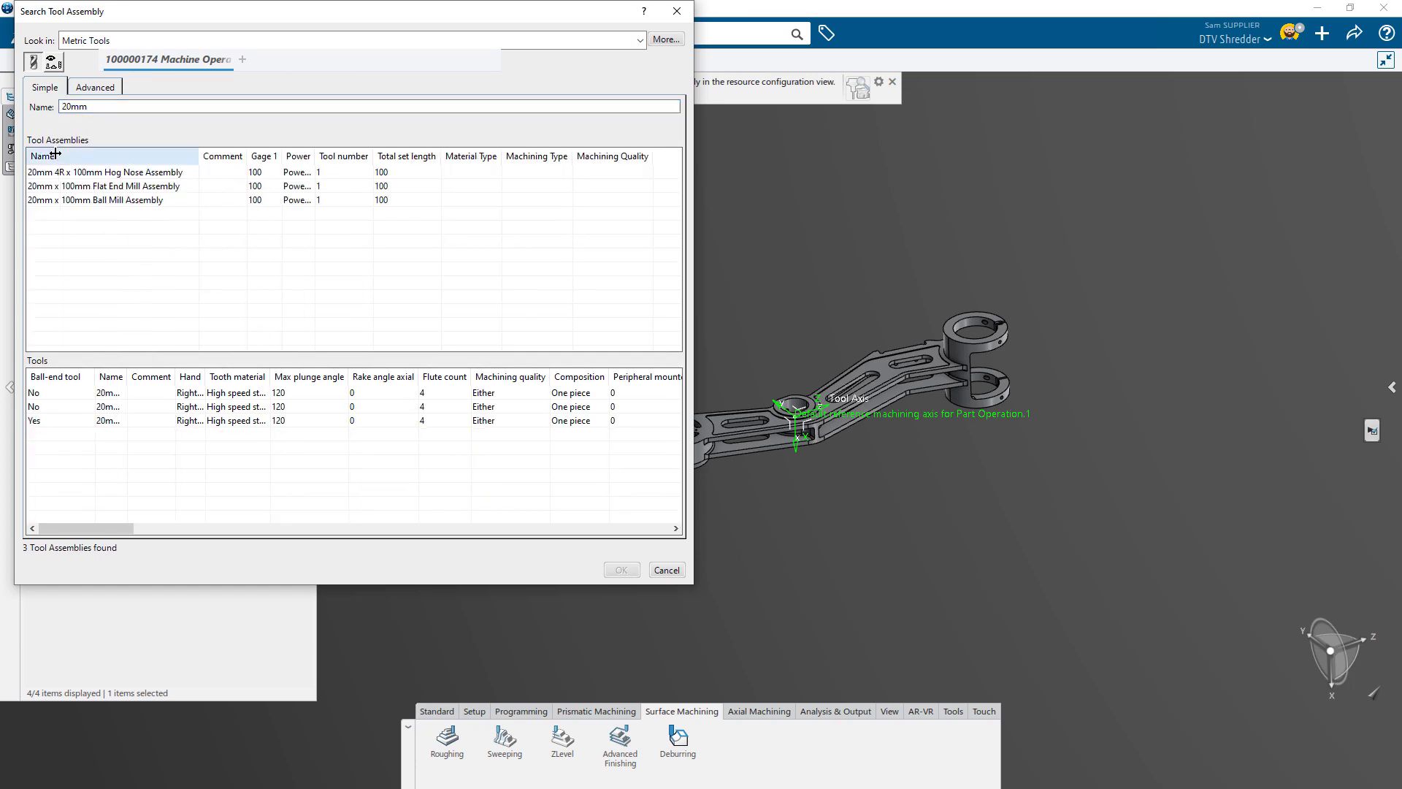
left_click(110, 187)
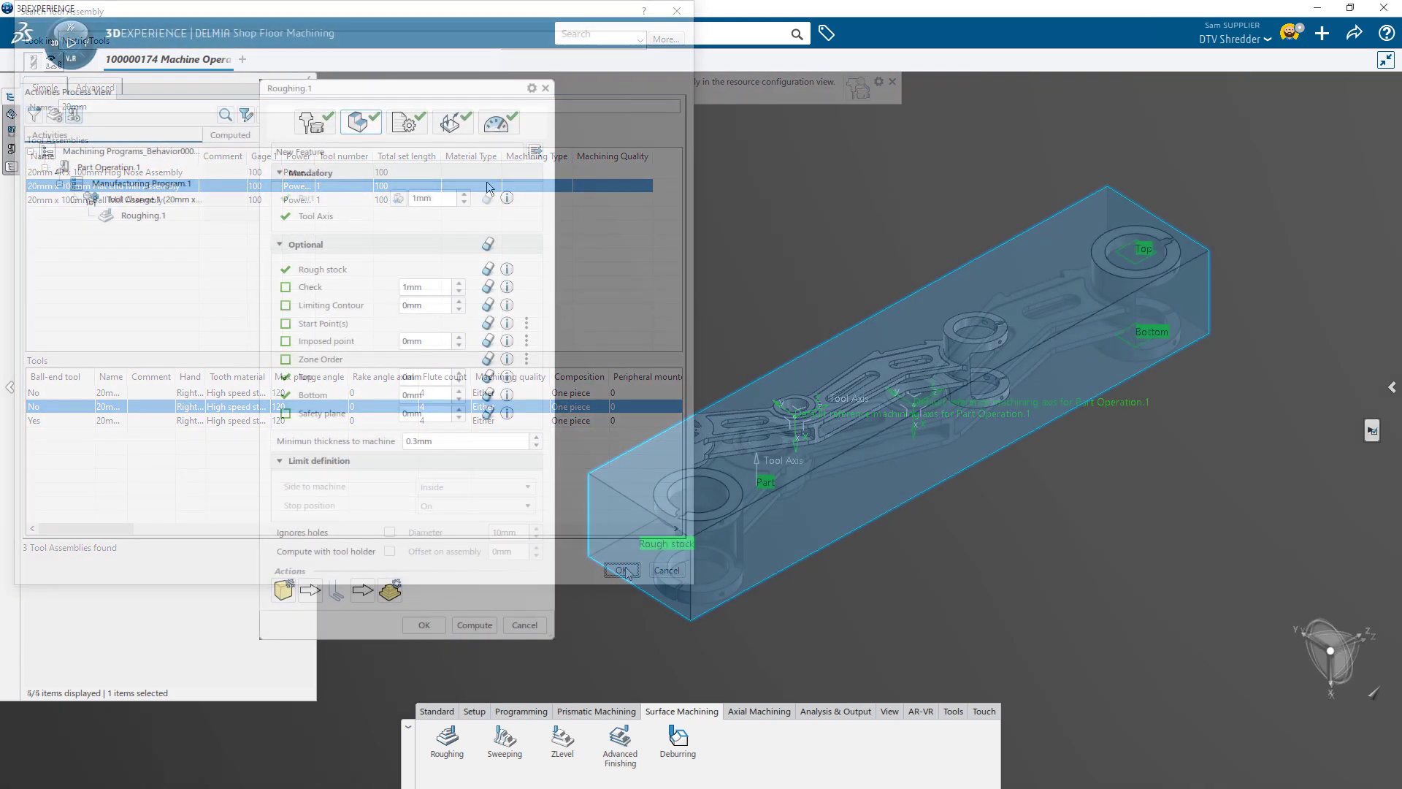
Review the roughing strategy's step-over, depth-of-cut and pocket/pass filter settings.
left_click(407, 122)
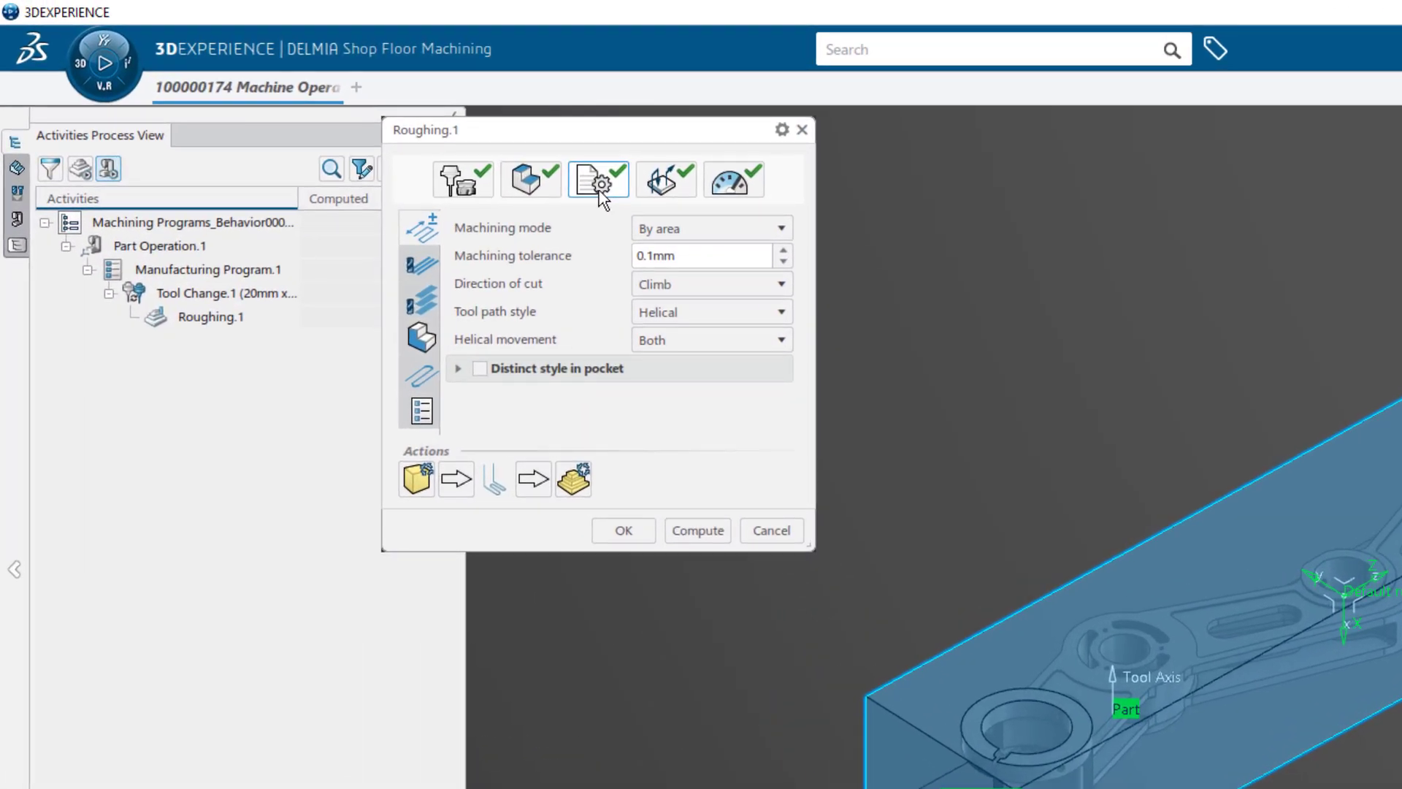
left_click(421, 267)
left_click(431, 300)
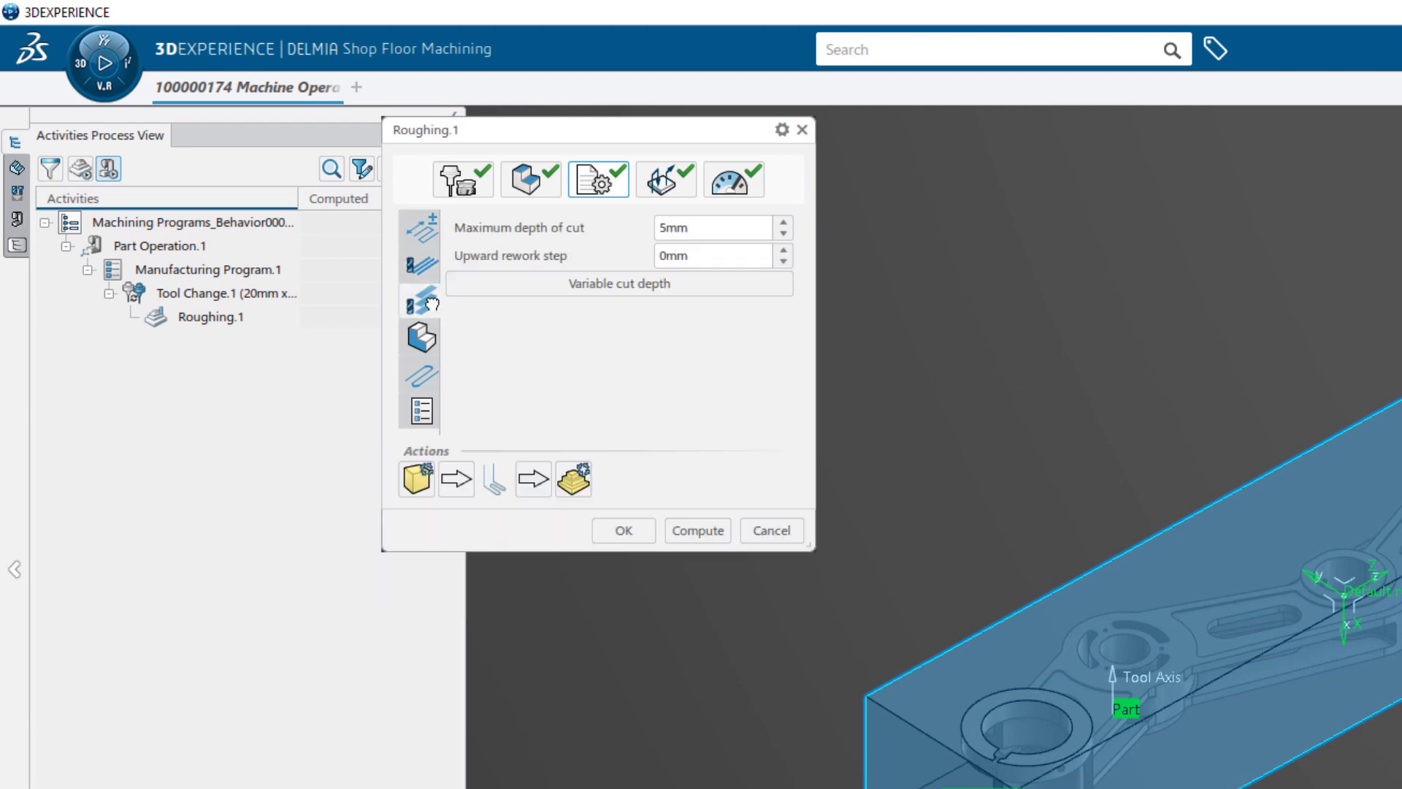
left_click(421, 336)
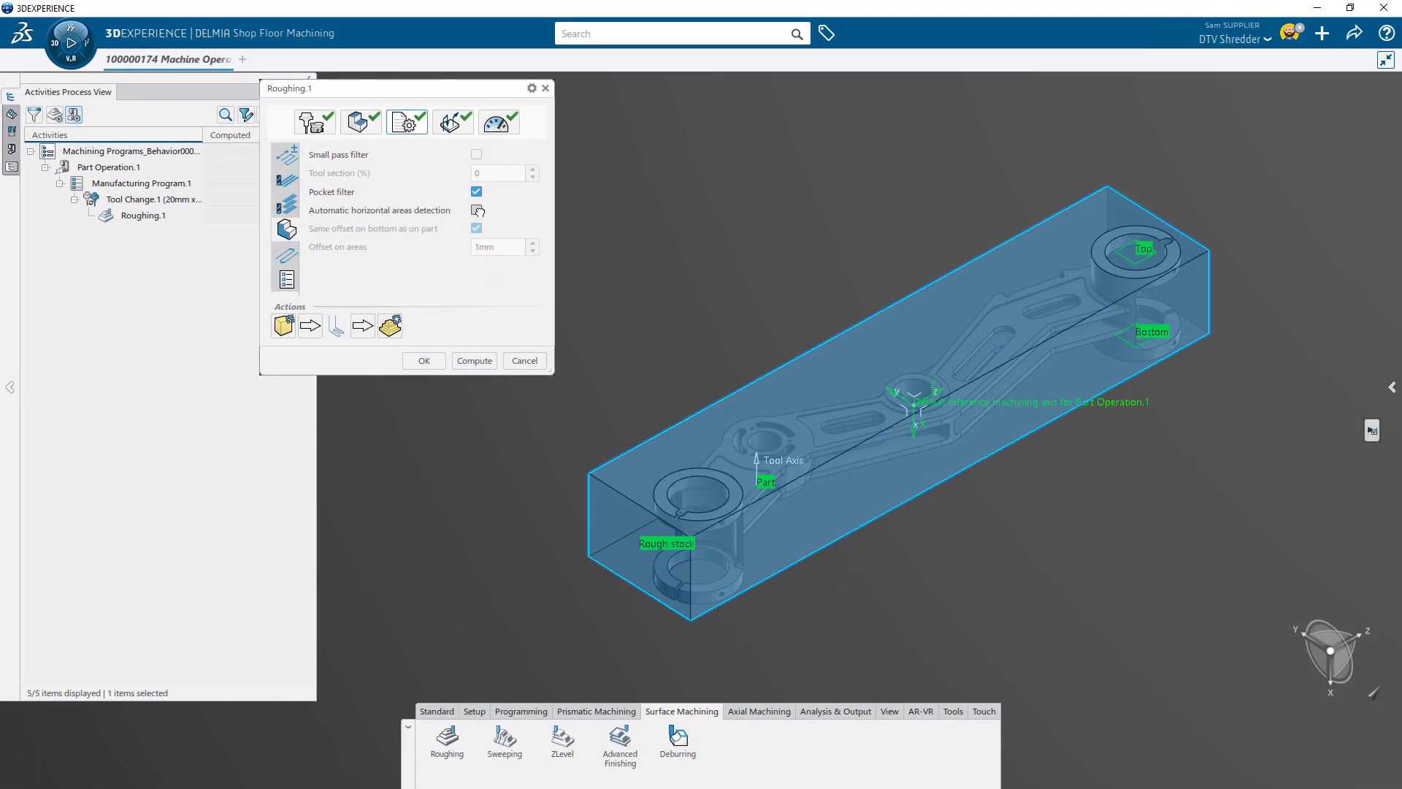
Compute the Roughing.1 tool path, play it at higher speed, and show the remaining rough stock.
left_click(475, 360)
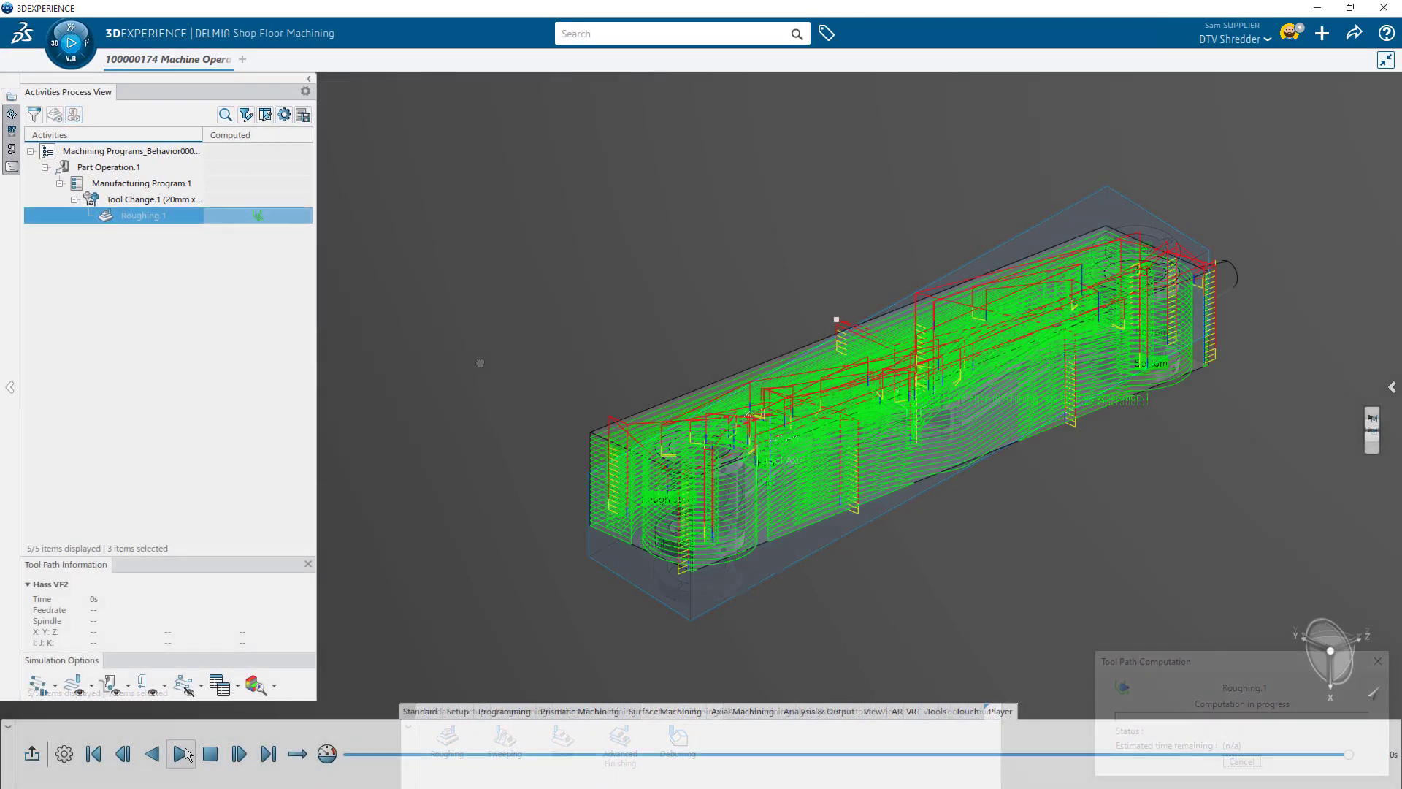
left_click(182, 753)
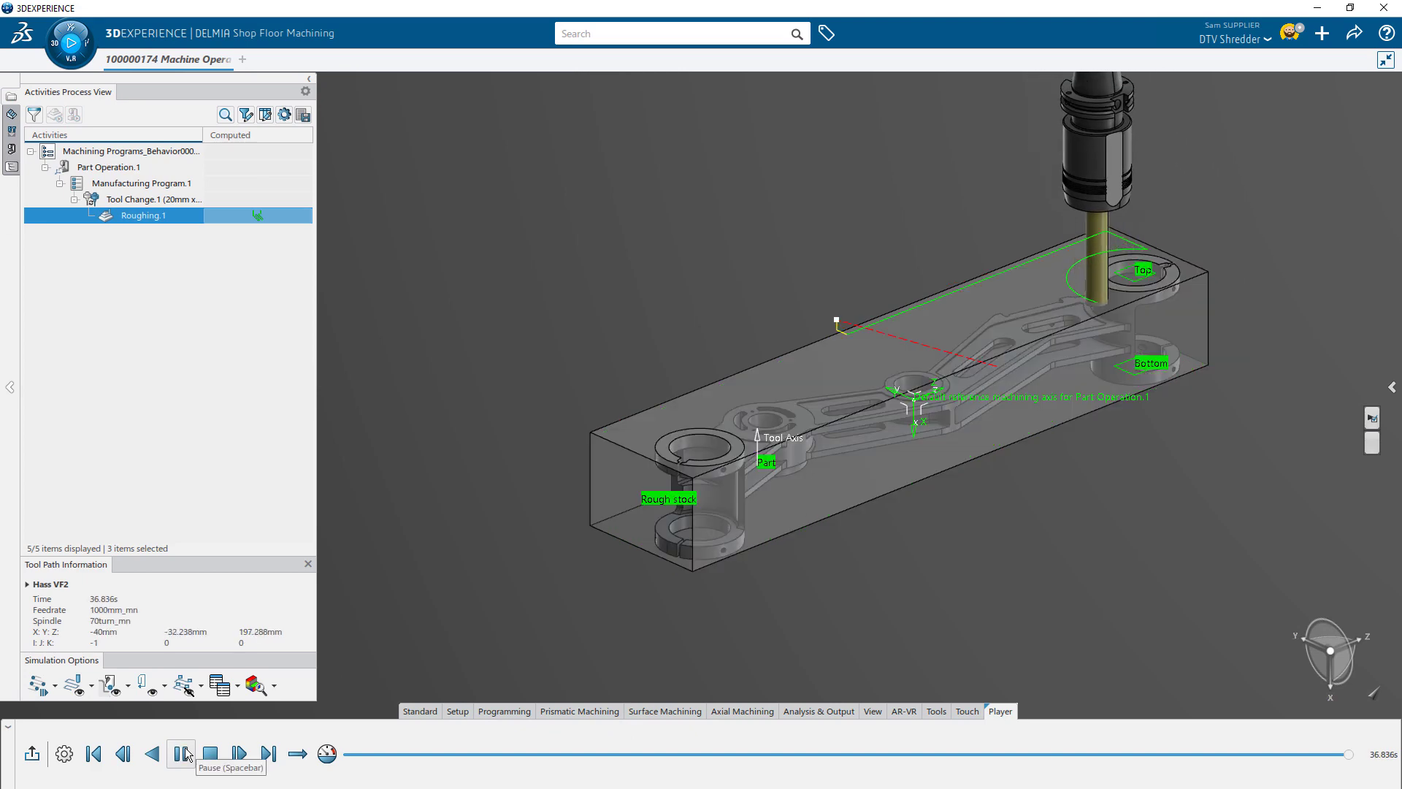
left_click(327, 754)
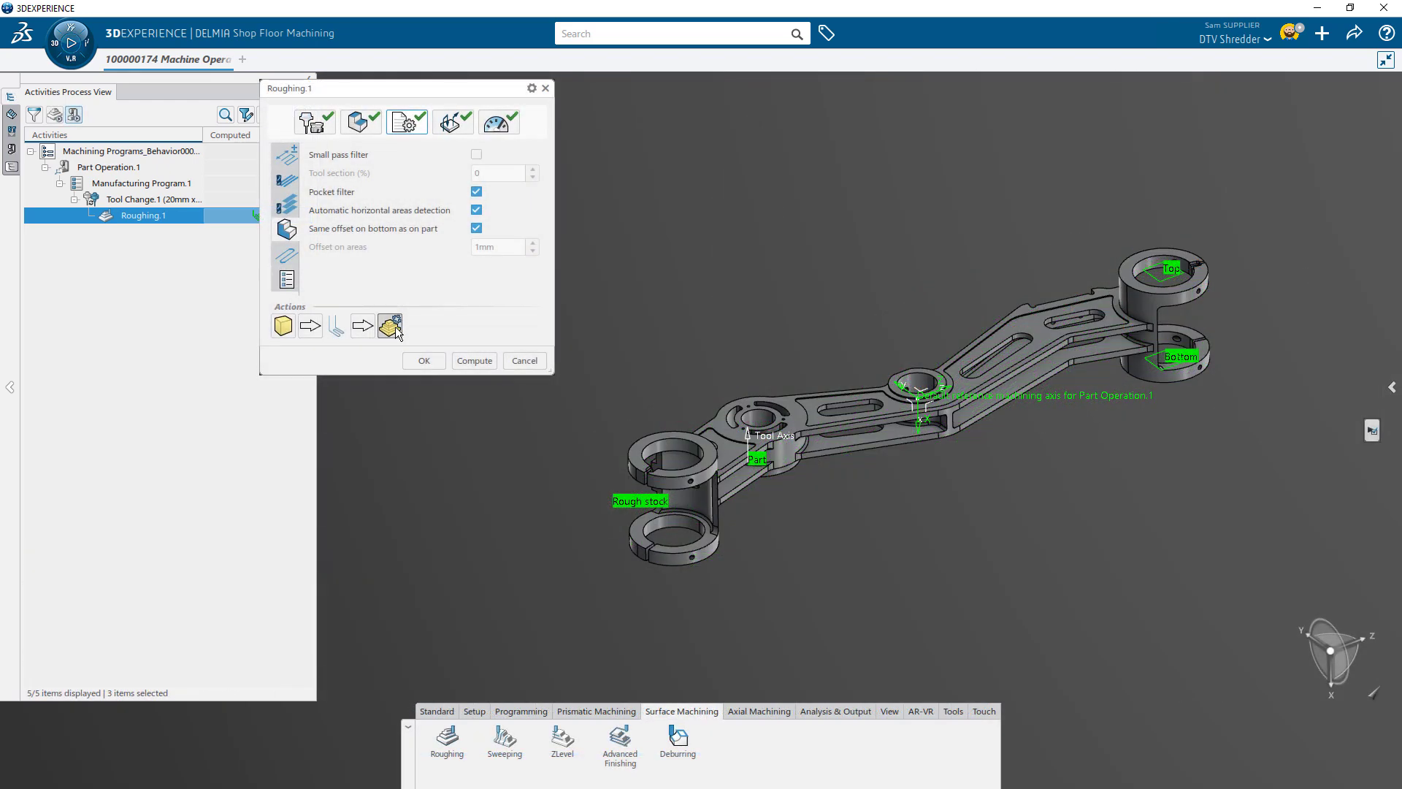
left_click(390, 327)
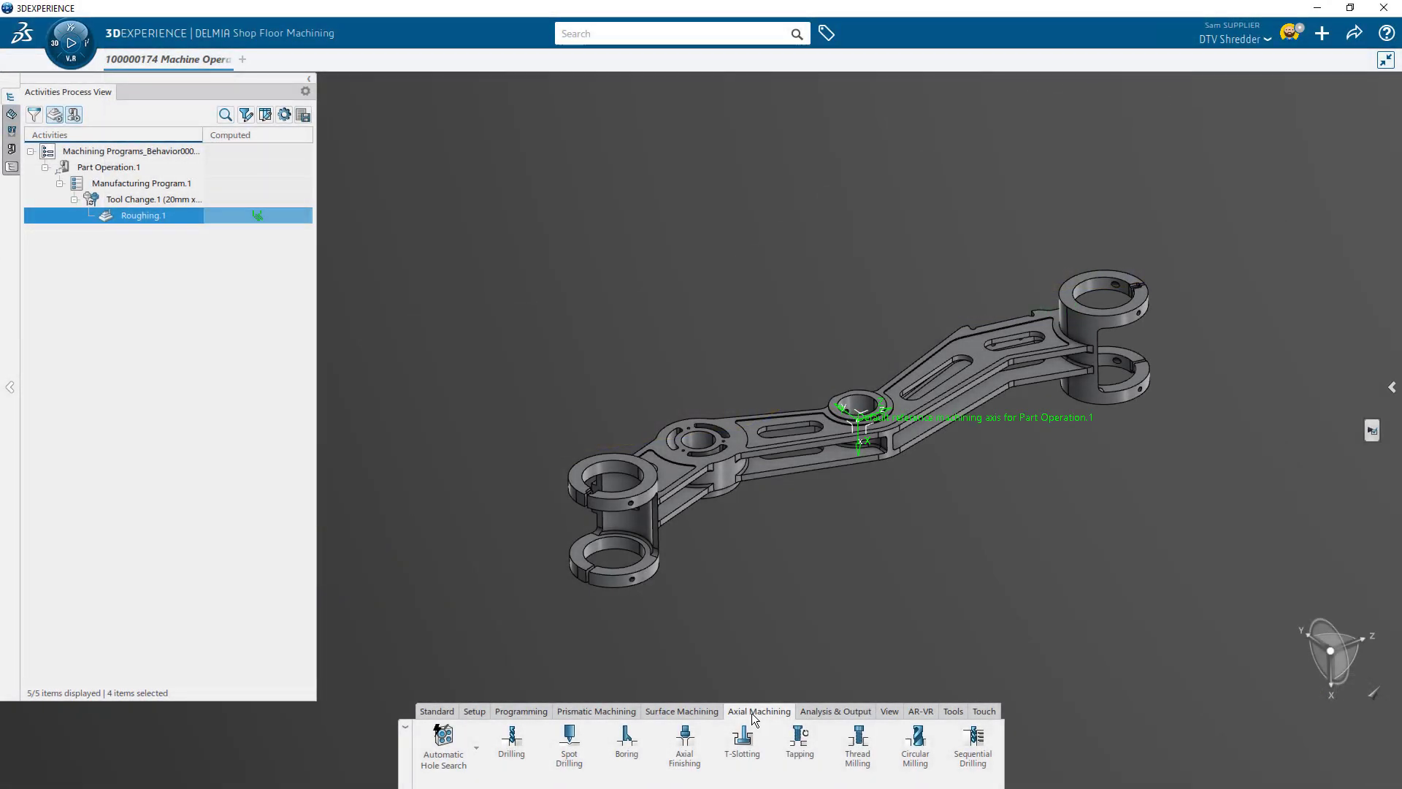
Add Circular Milling on the upper holes at both ends, then add Pocketing.1.
left_click(915, 743)
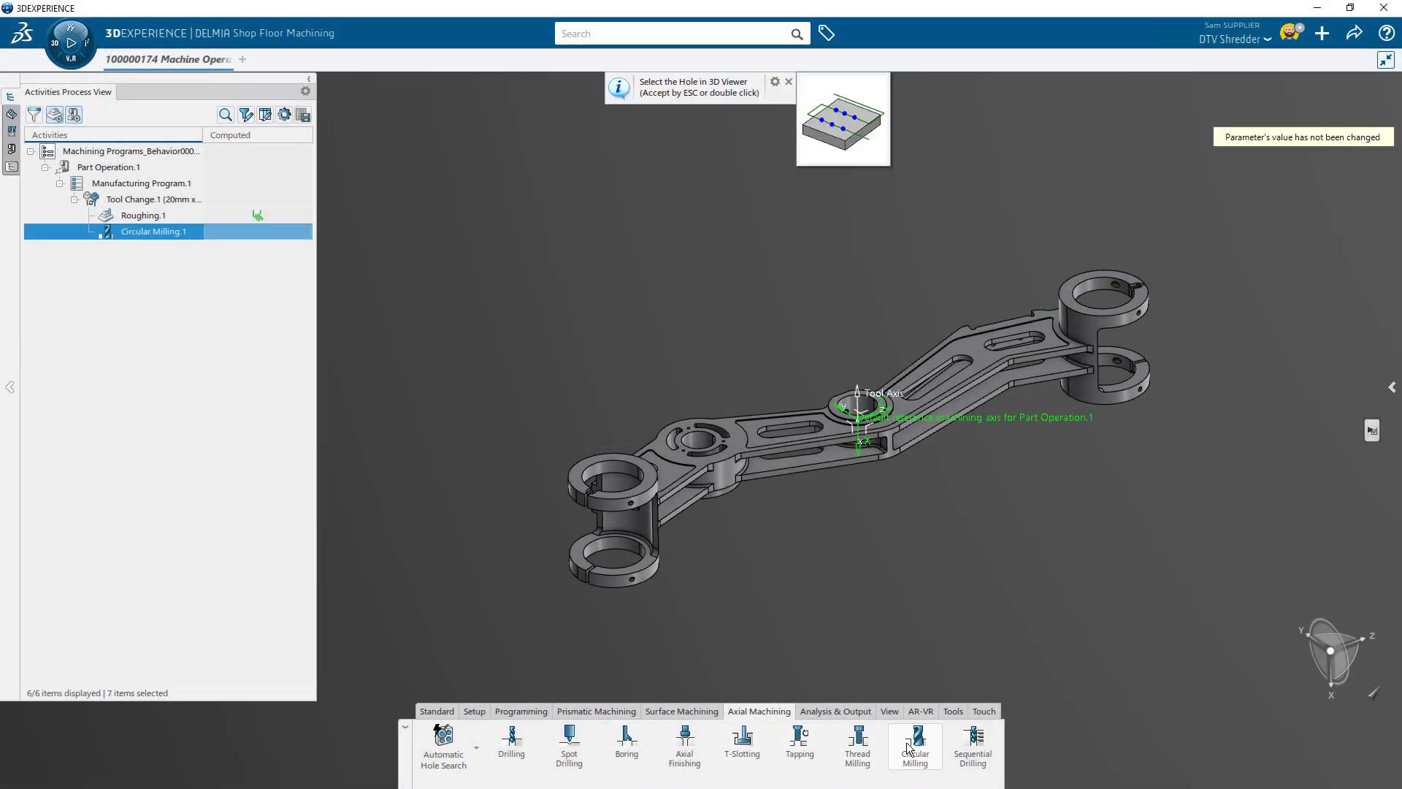
left_click(649, 482)
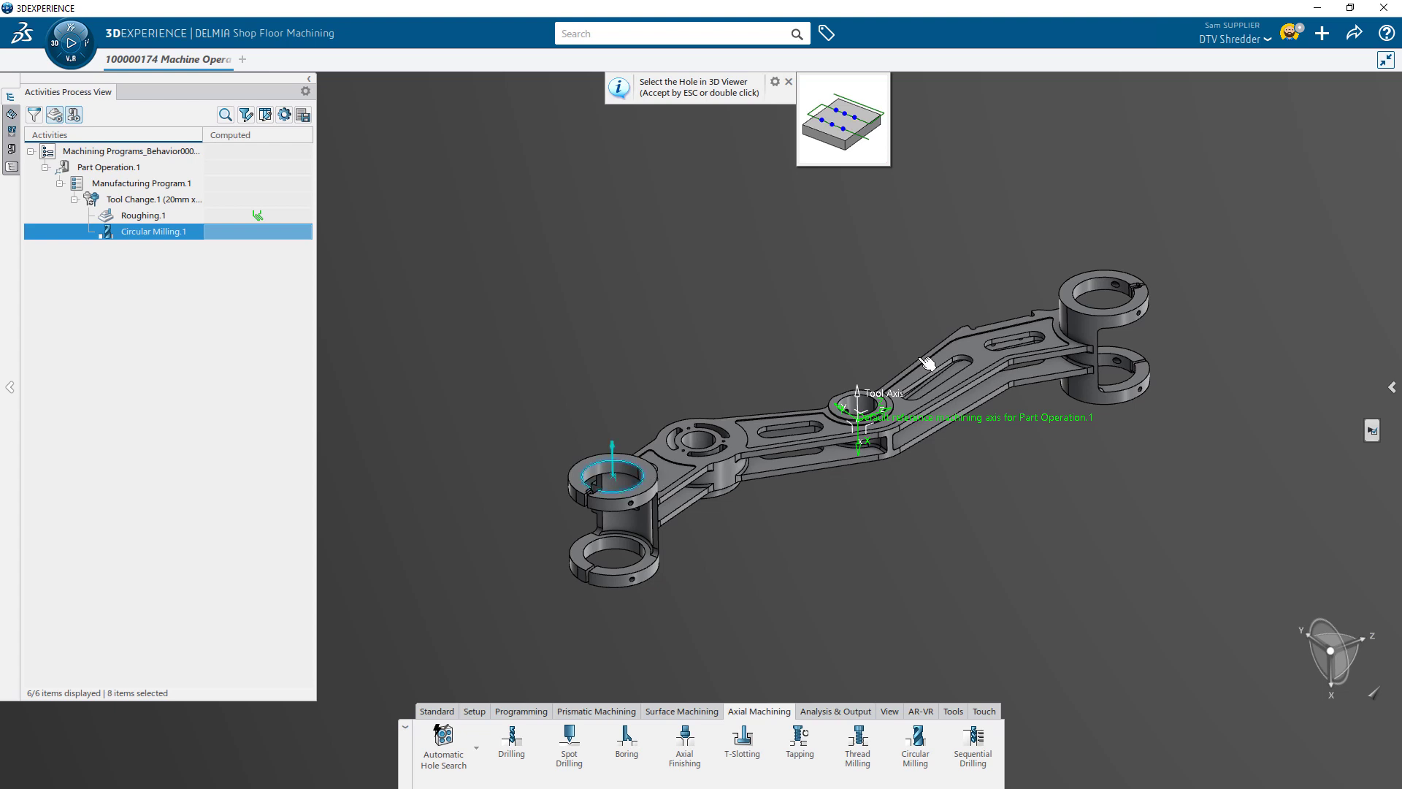
left_click(1110, 313)
double_click(810, 293)
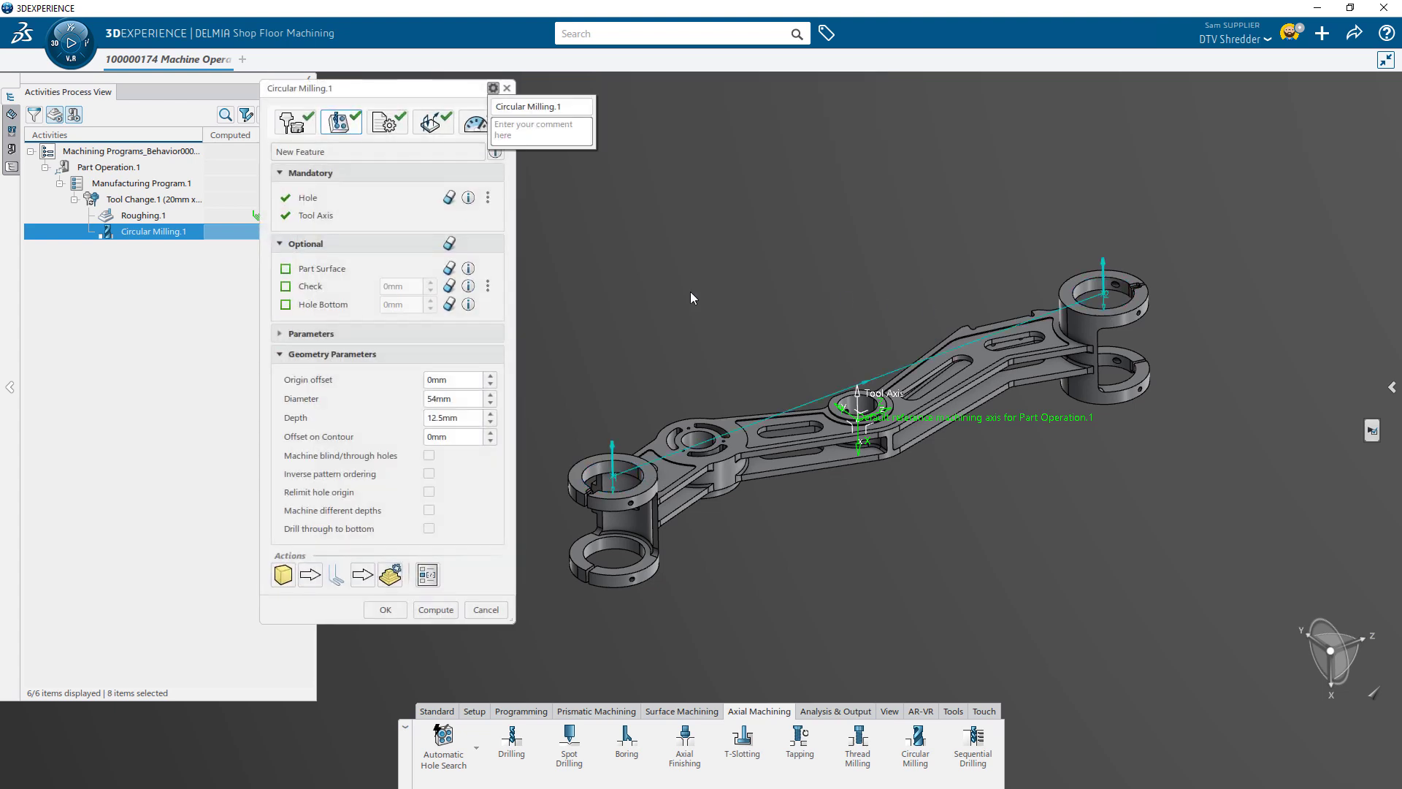
left_click(283, 574)
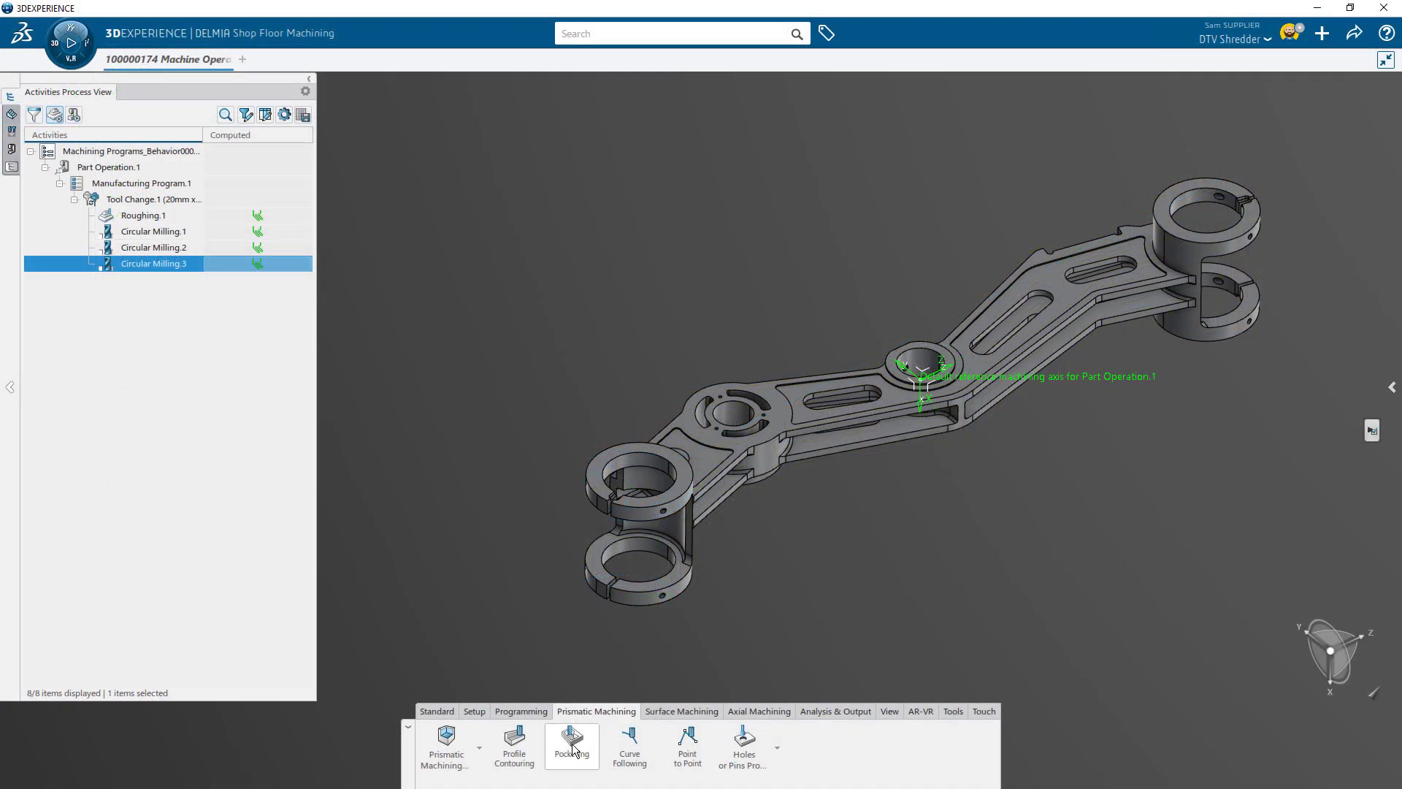
left_click(572, 741)
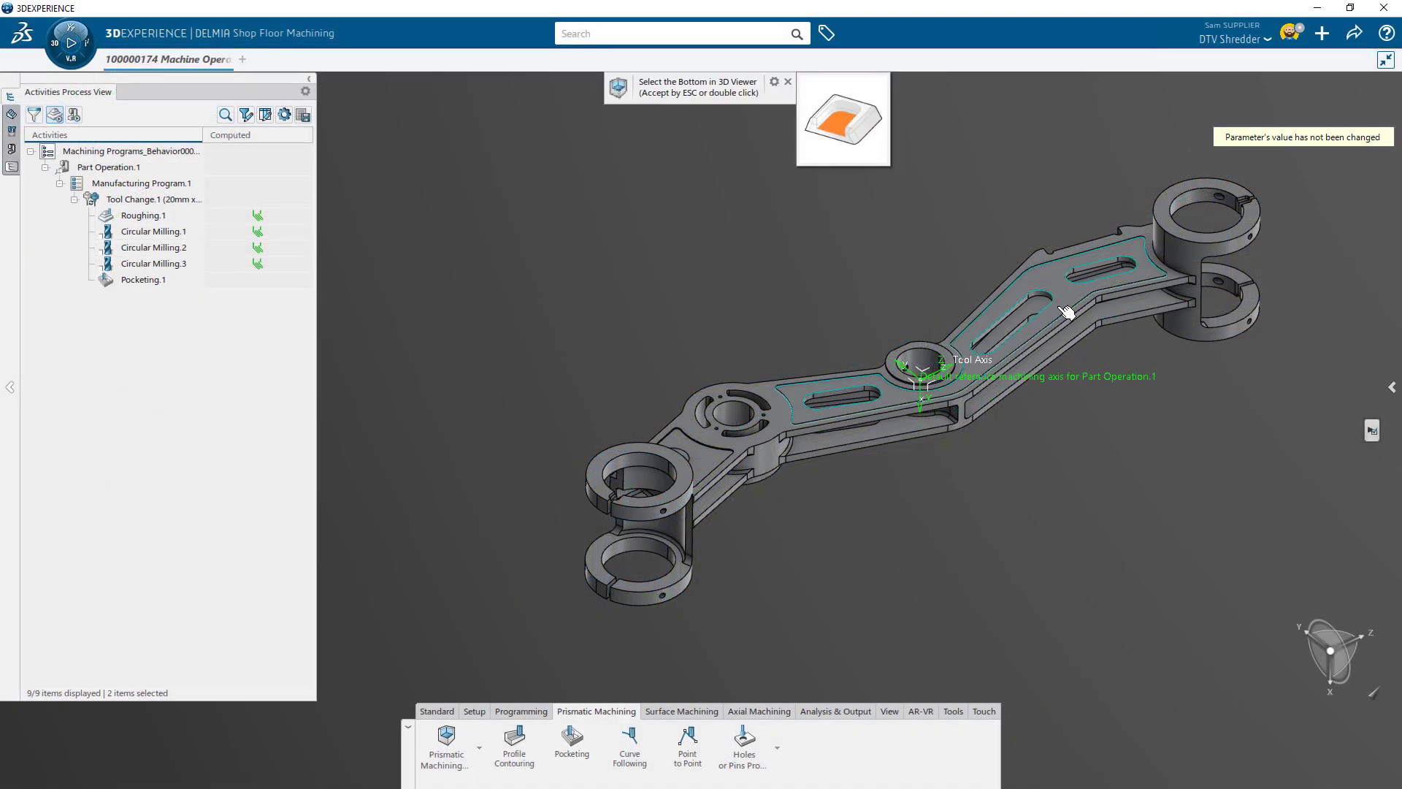
Use the top web face as bottom, make it a Closed Pocket, and swap to the 5mm x 100mm flat end mill.
double_click(1103, 293)
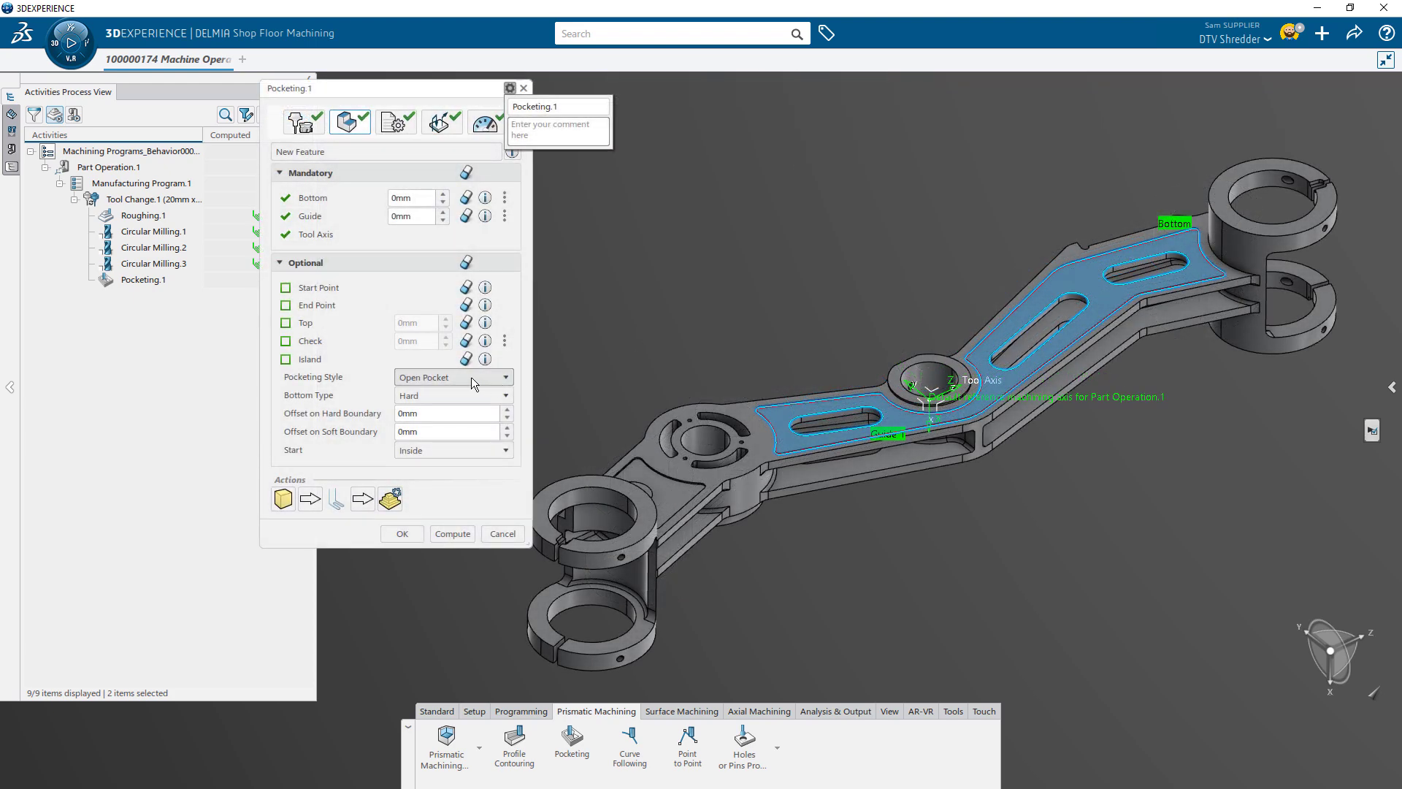
left_click(457, 378)
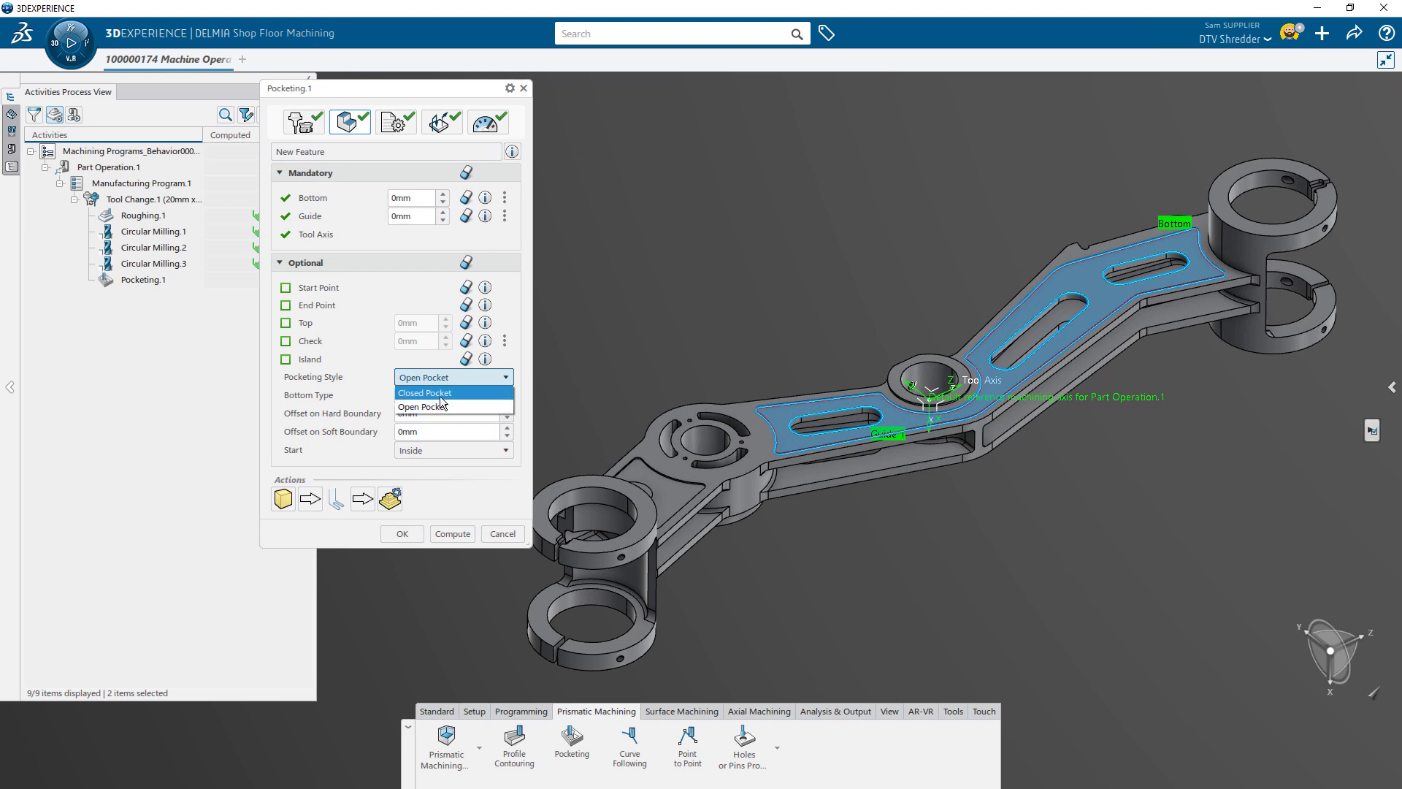
left_click(440, 395)
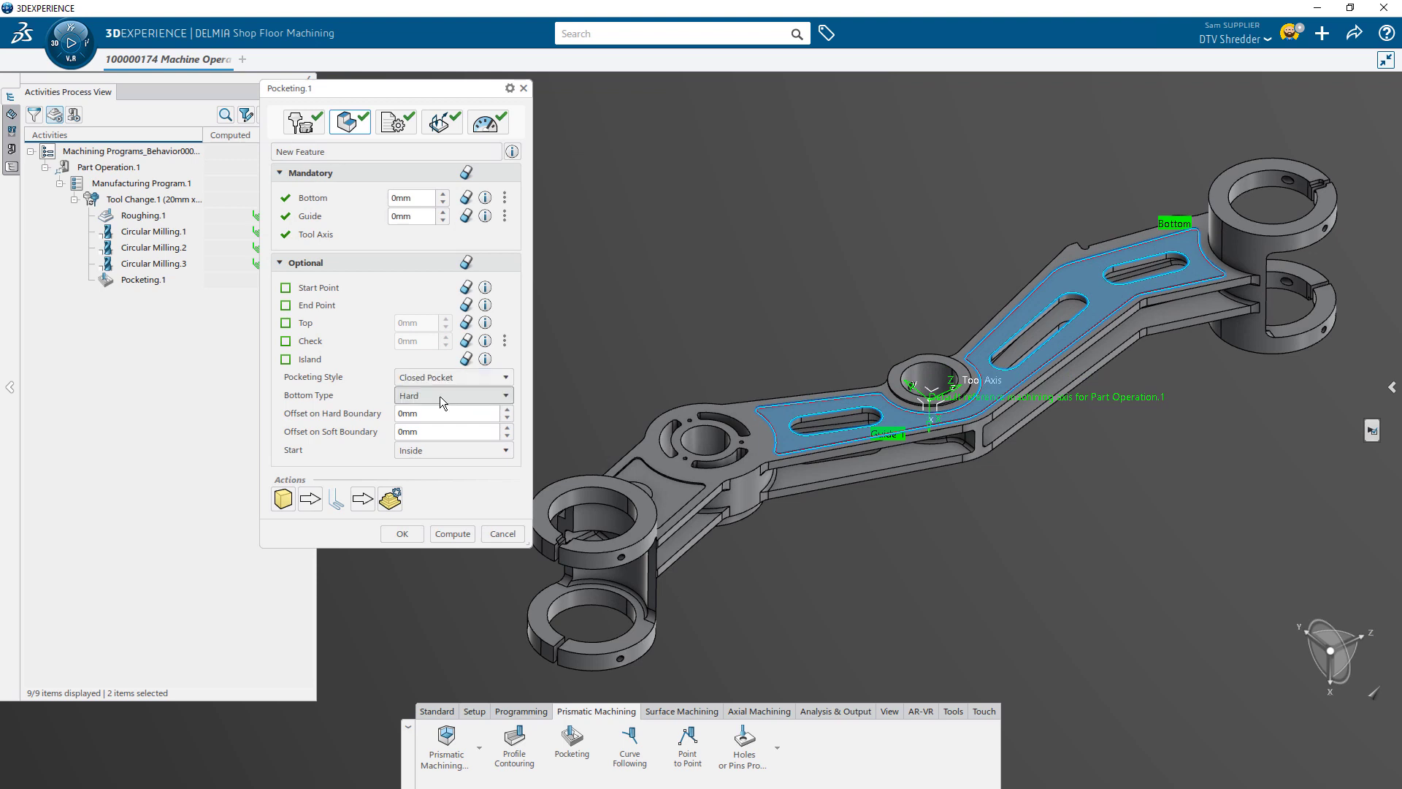
left_click(303, 123)
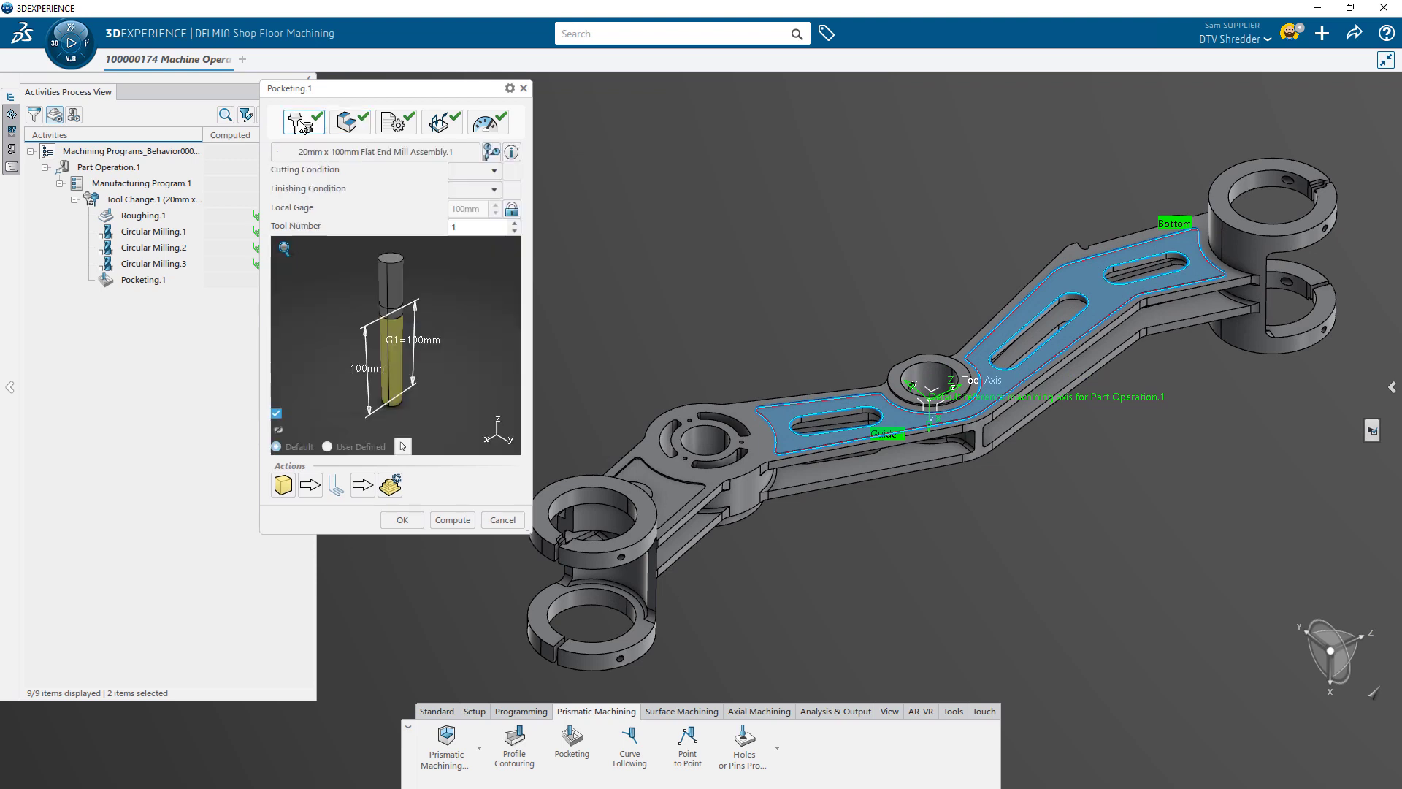
left_click(371, 153)
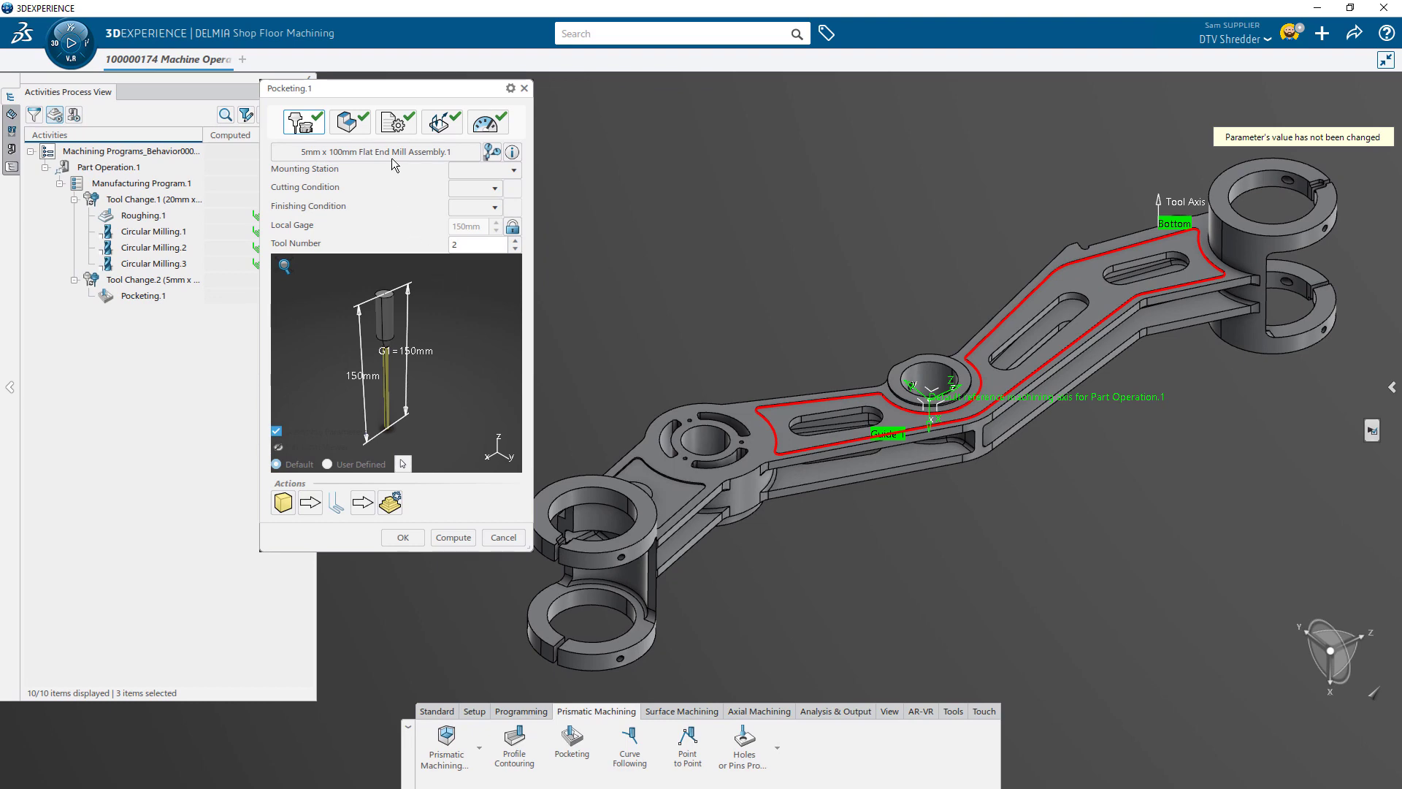
Show the finish pass options under the pocketing strategy's finish mode settings.
left_click(397, 124)
left_click(297, 232)
left_click(486, 155)
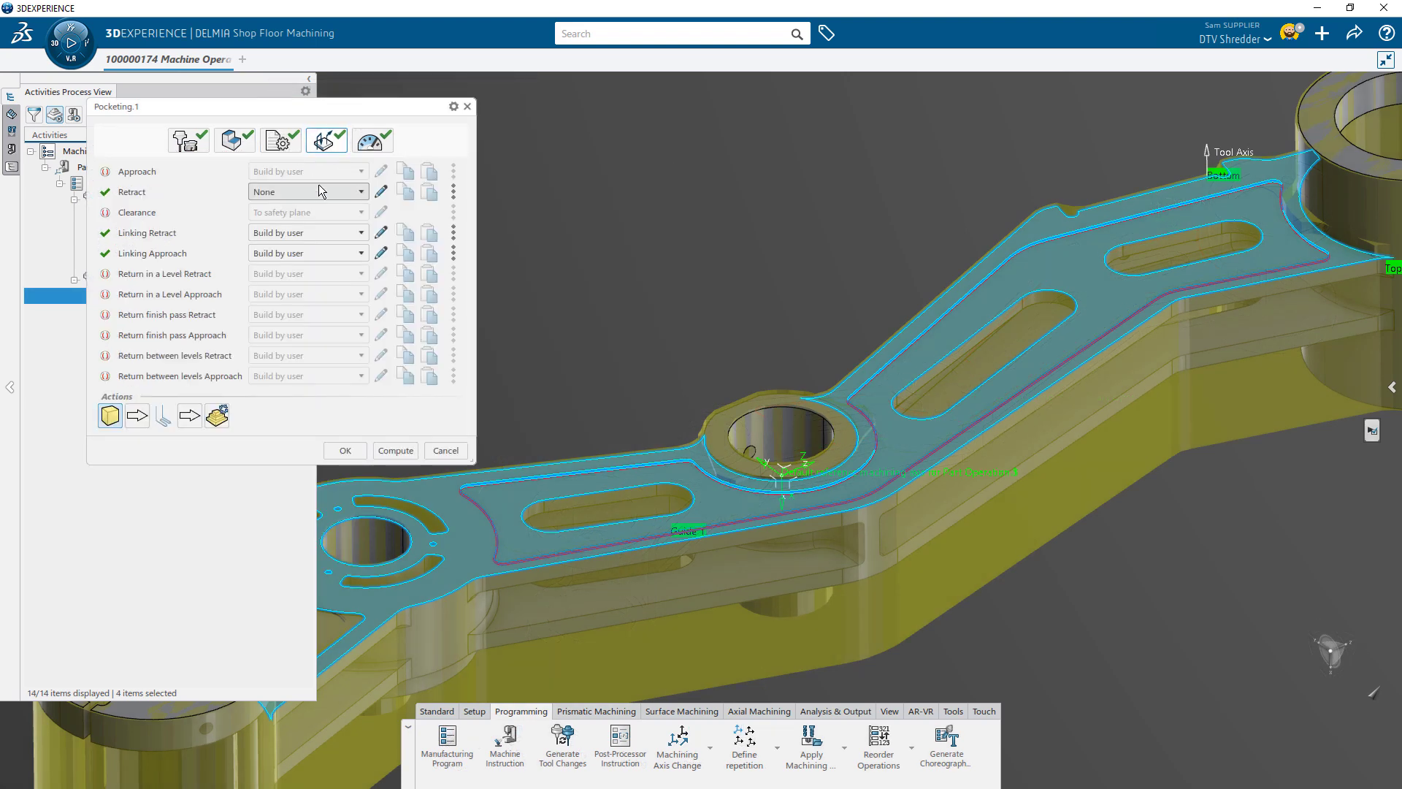
Build a user retract along the tool axis, 10mm above the boss ring face, then compute Pocketing.1.
left_click(319, 191)
left_click(313, 221)
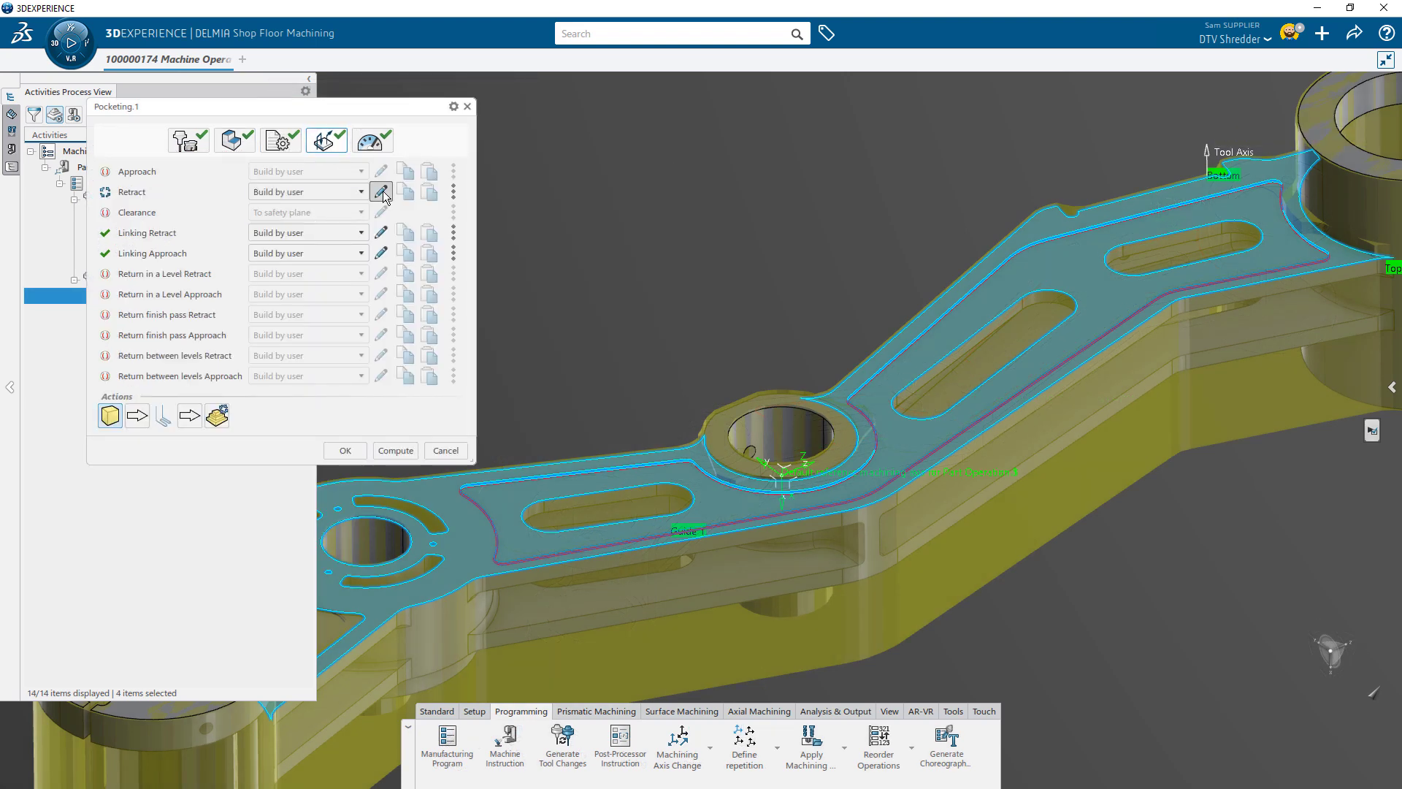
left_click(381, 191)
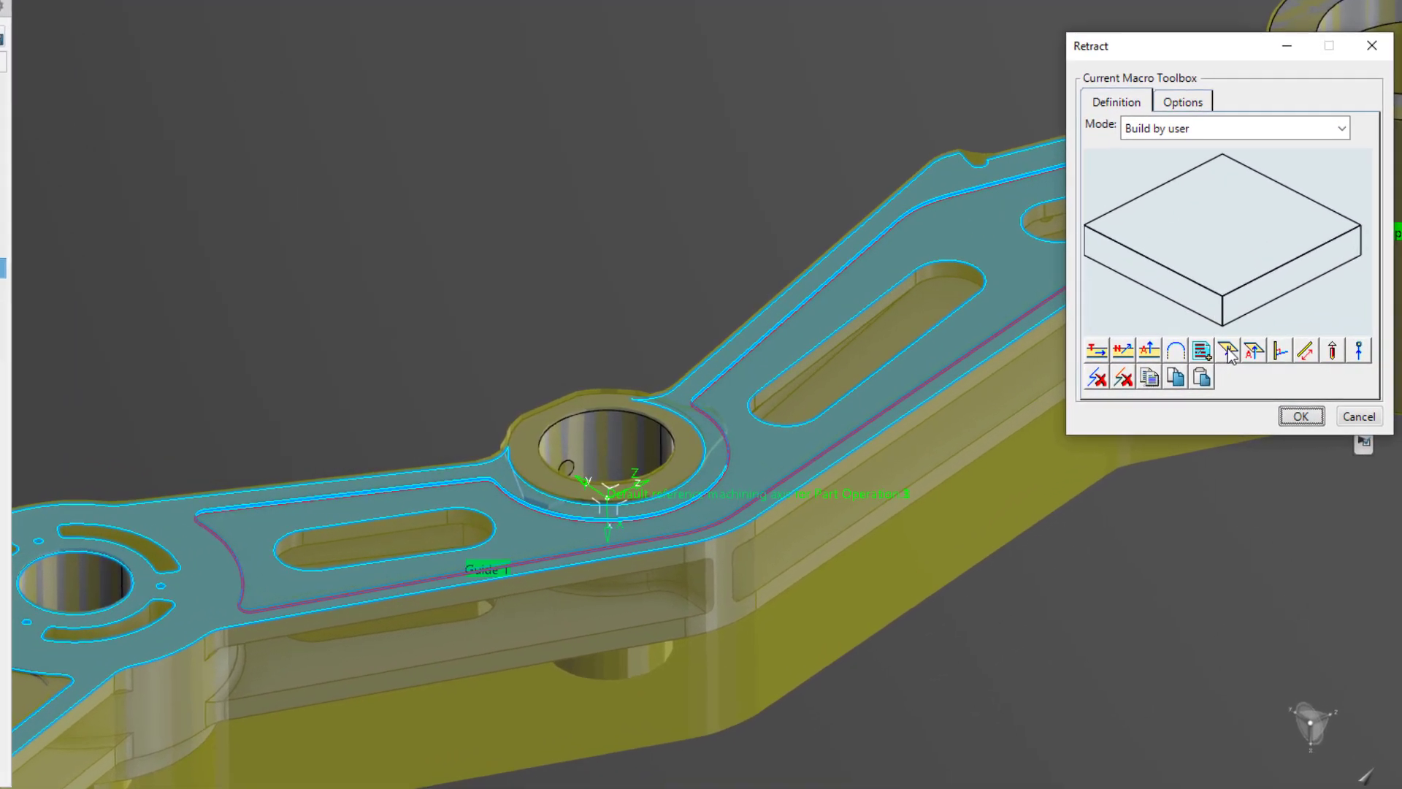
left_click(1227, 353)
left_click(1301, 416)
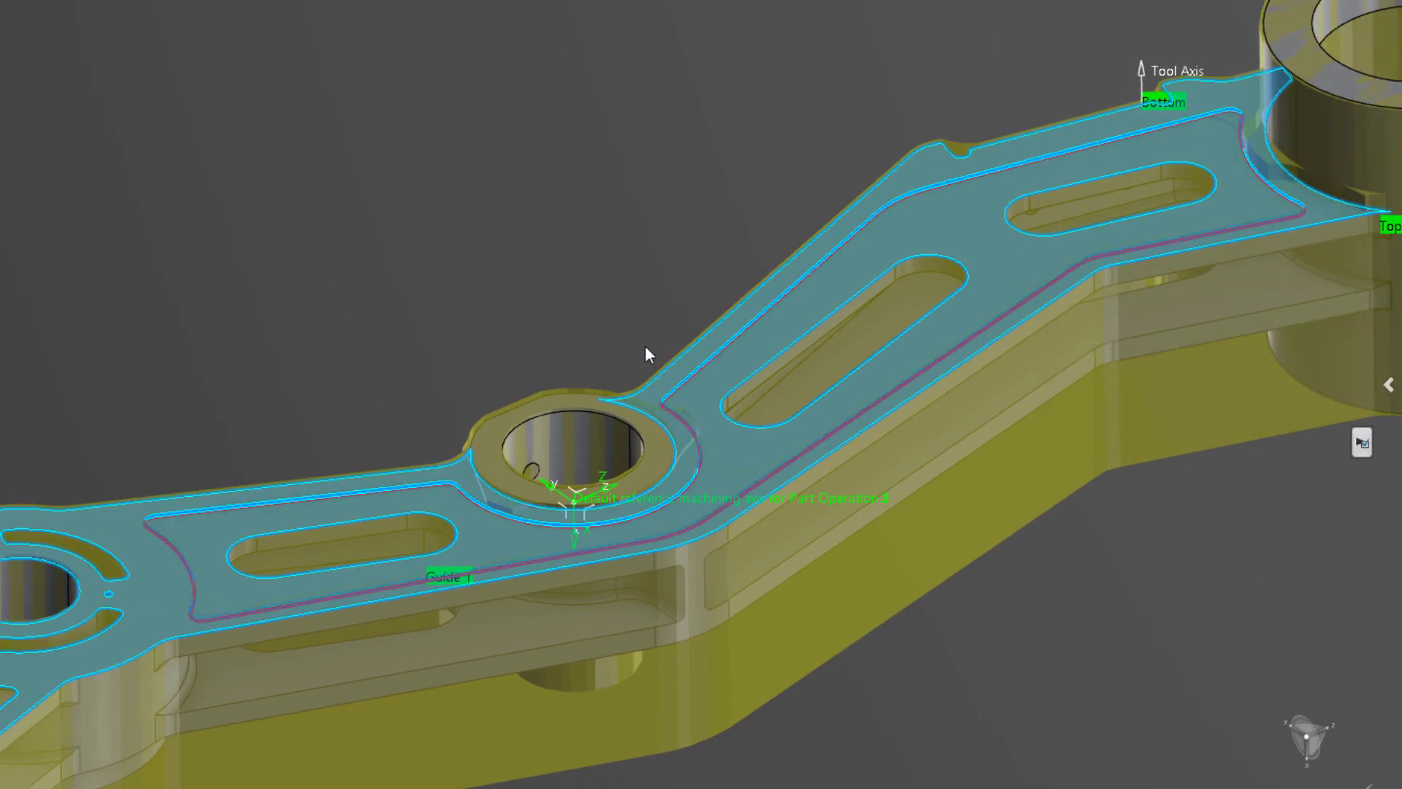
left_click(578, 403)
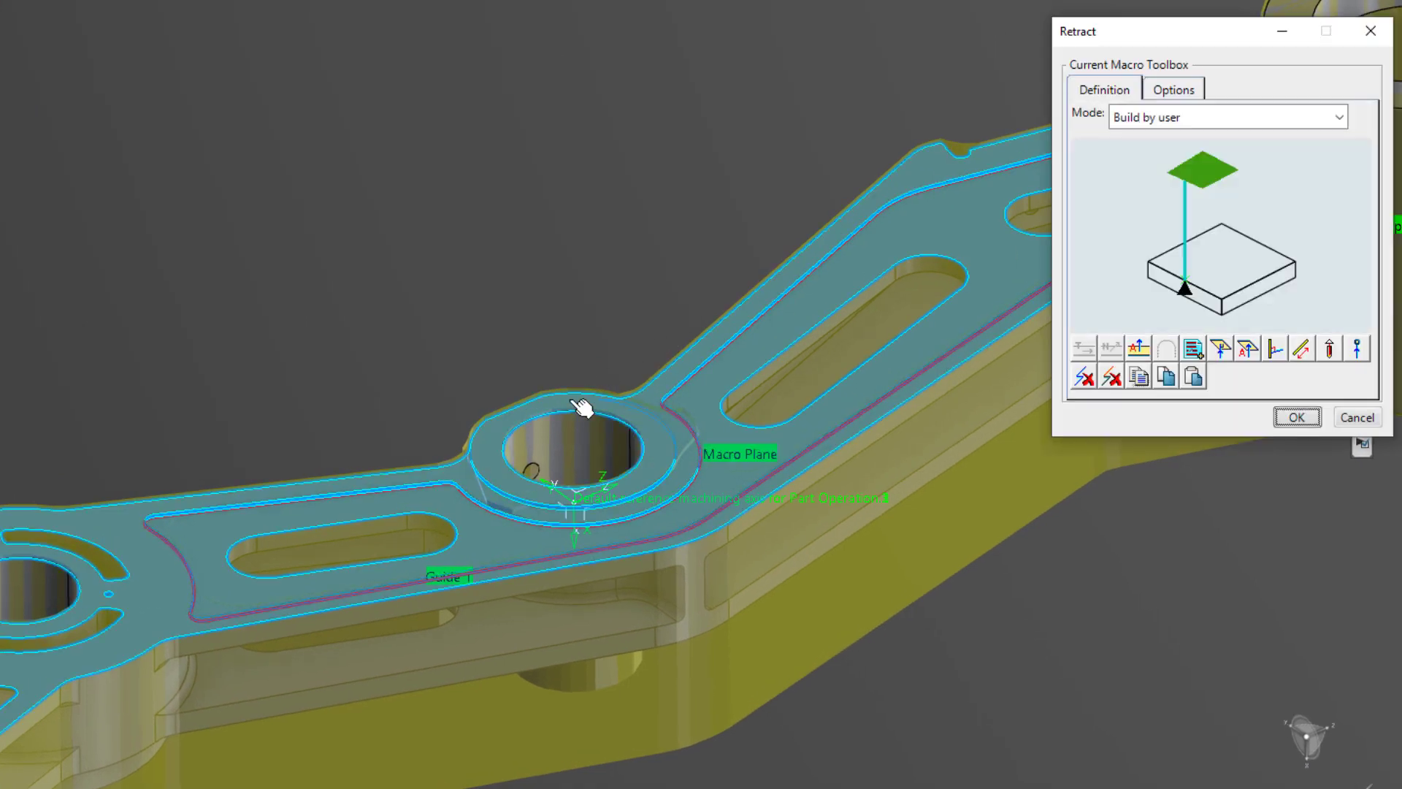
left_click(1135, 350)
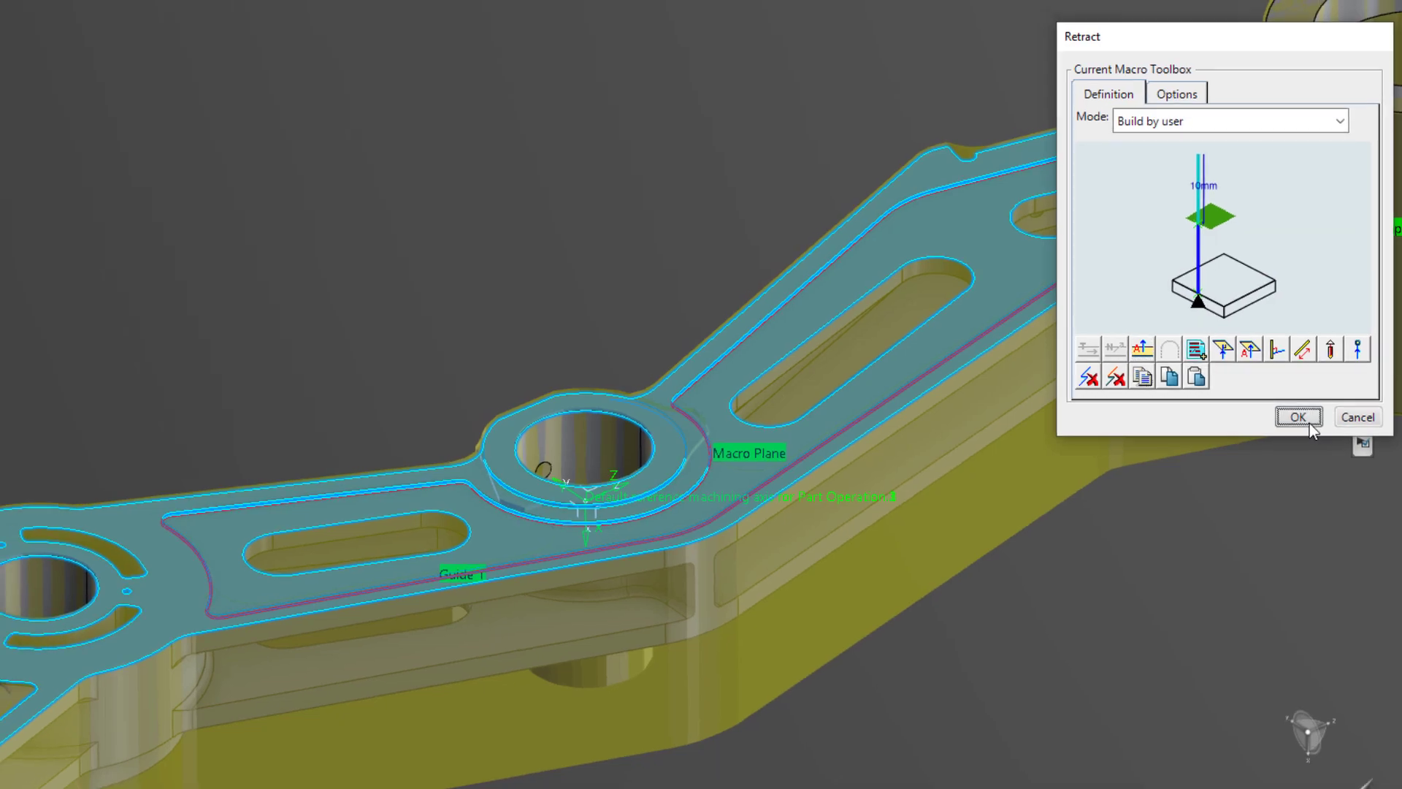
left_click(1307, 421)
left_click(396, 451)
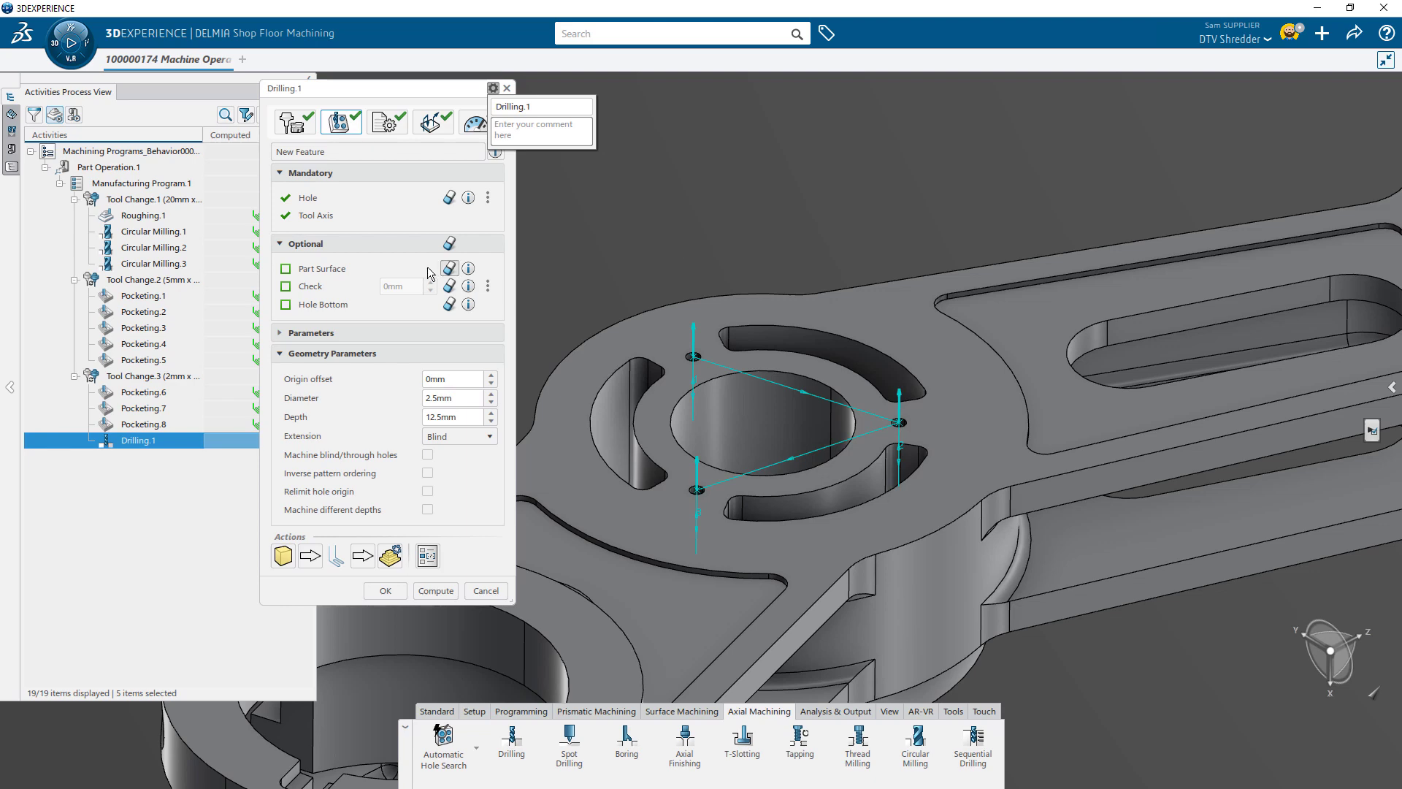
Set Drilling.1's part surface to the part's top face.
left_click(321, 268)
left_click(654, 333)
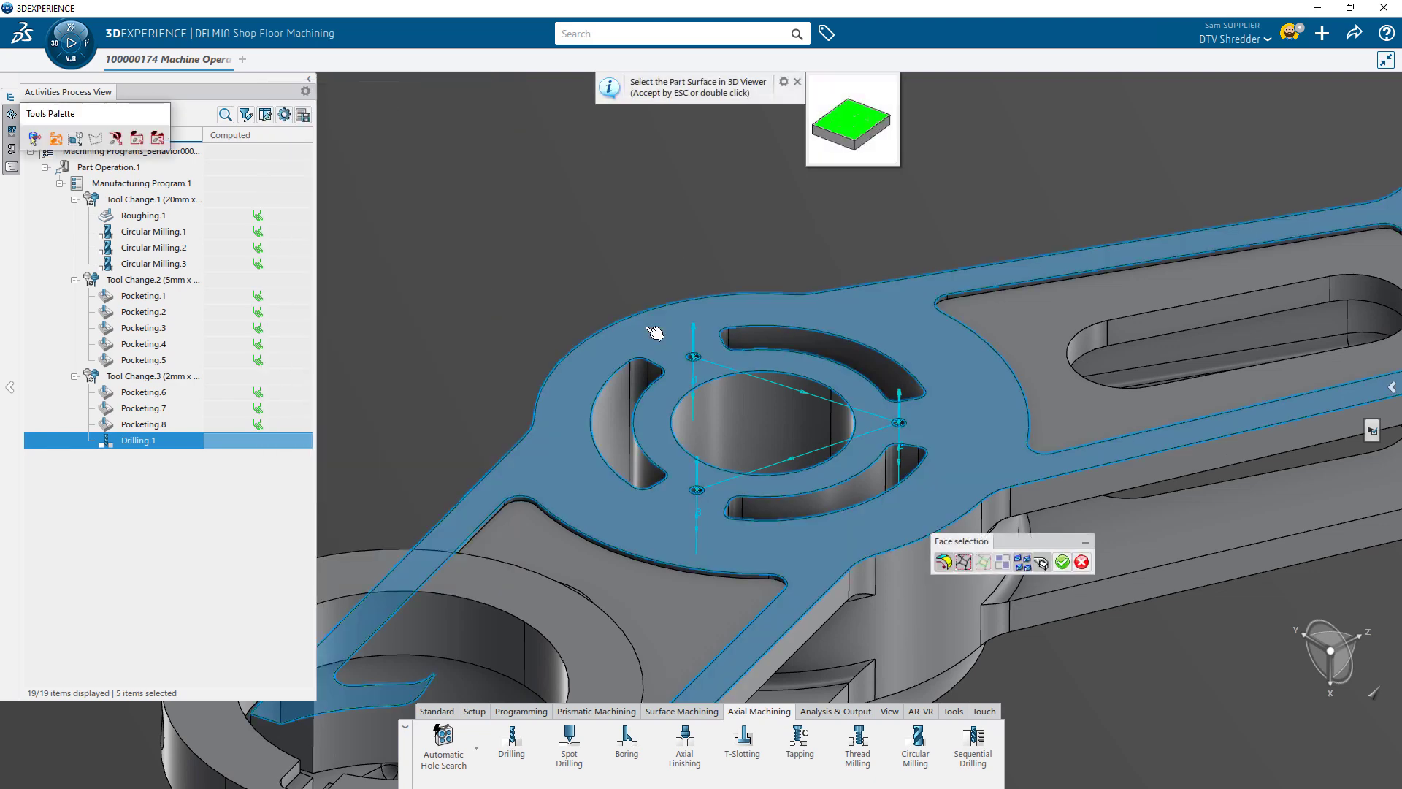
left_click(1063, 561)
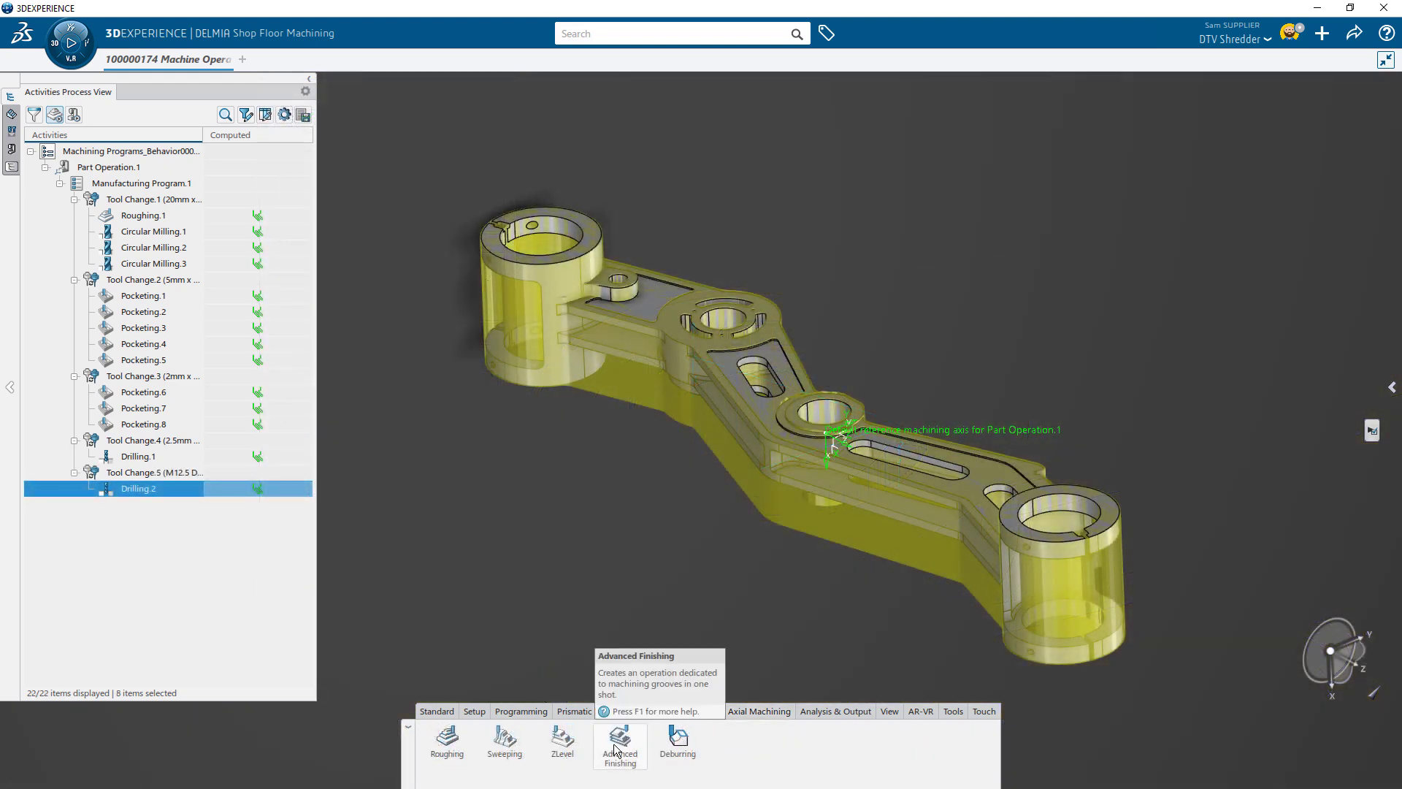
Add Advanced Finishing with the top face as Top and the underside face as Bottom, then compute.
left_click(617, 745)
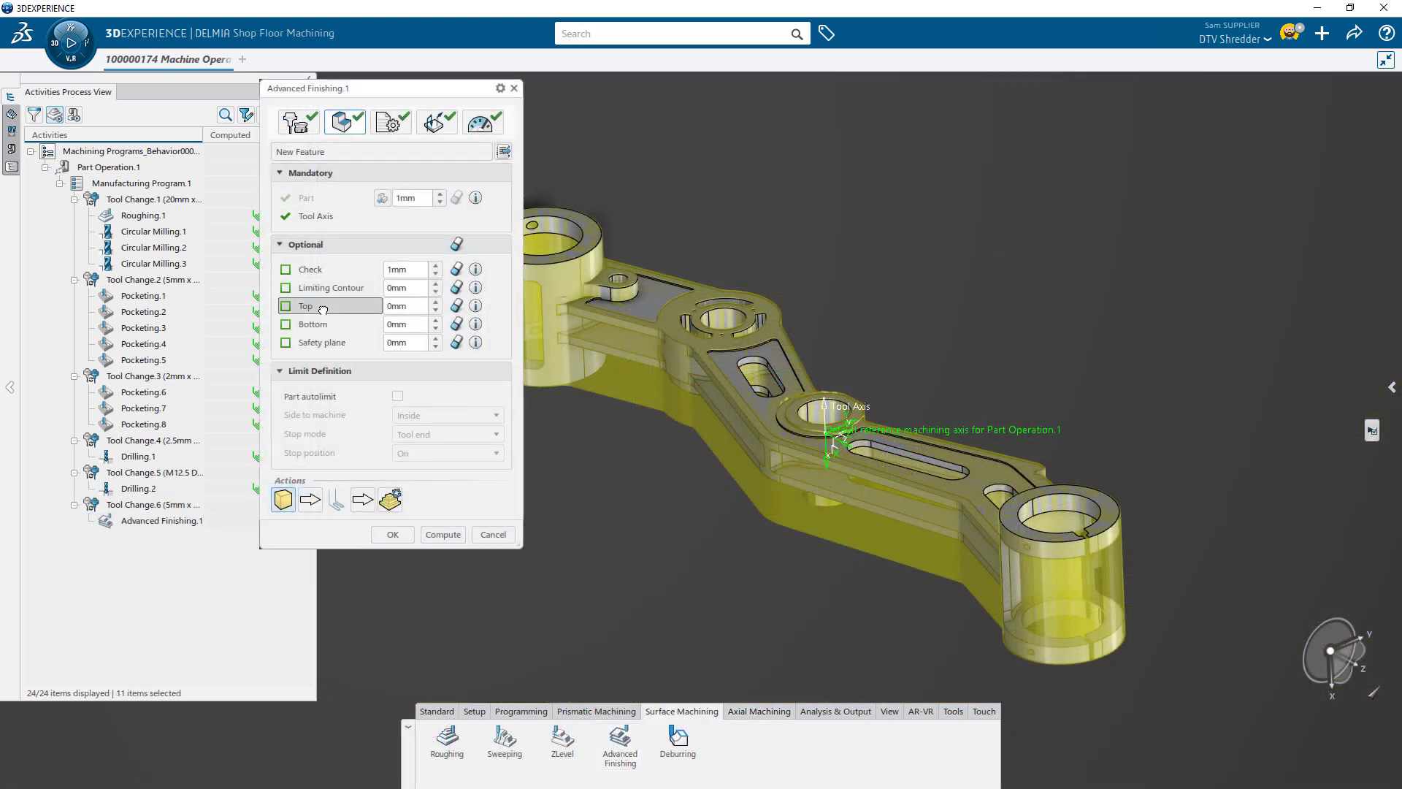
left_click(323, 308)
left_click(542, 262)
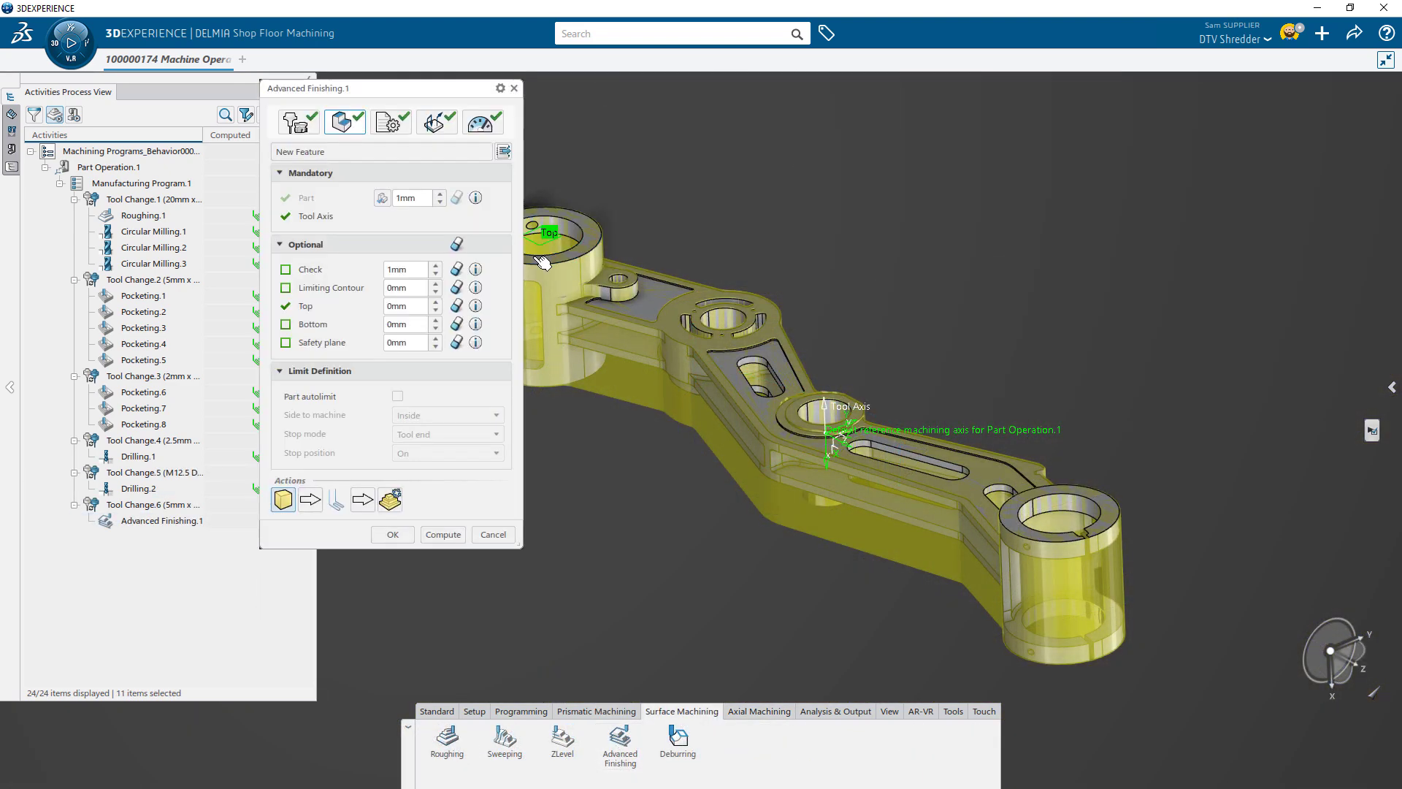
left_click(352, 323)
middle_click_drag(467, 350, 576, 396)
left_click(556, 570)
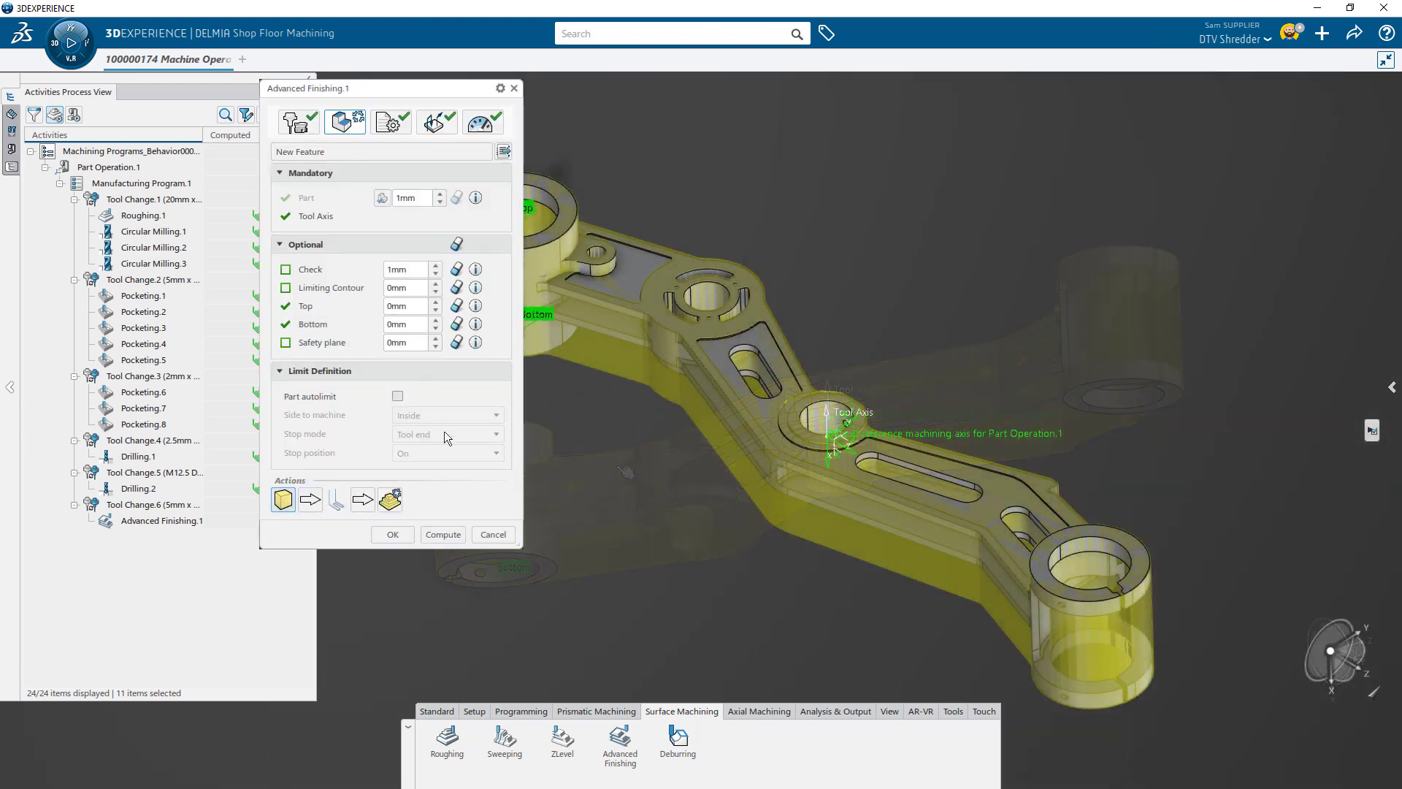
left_click(453, 536)
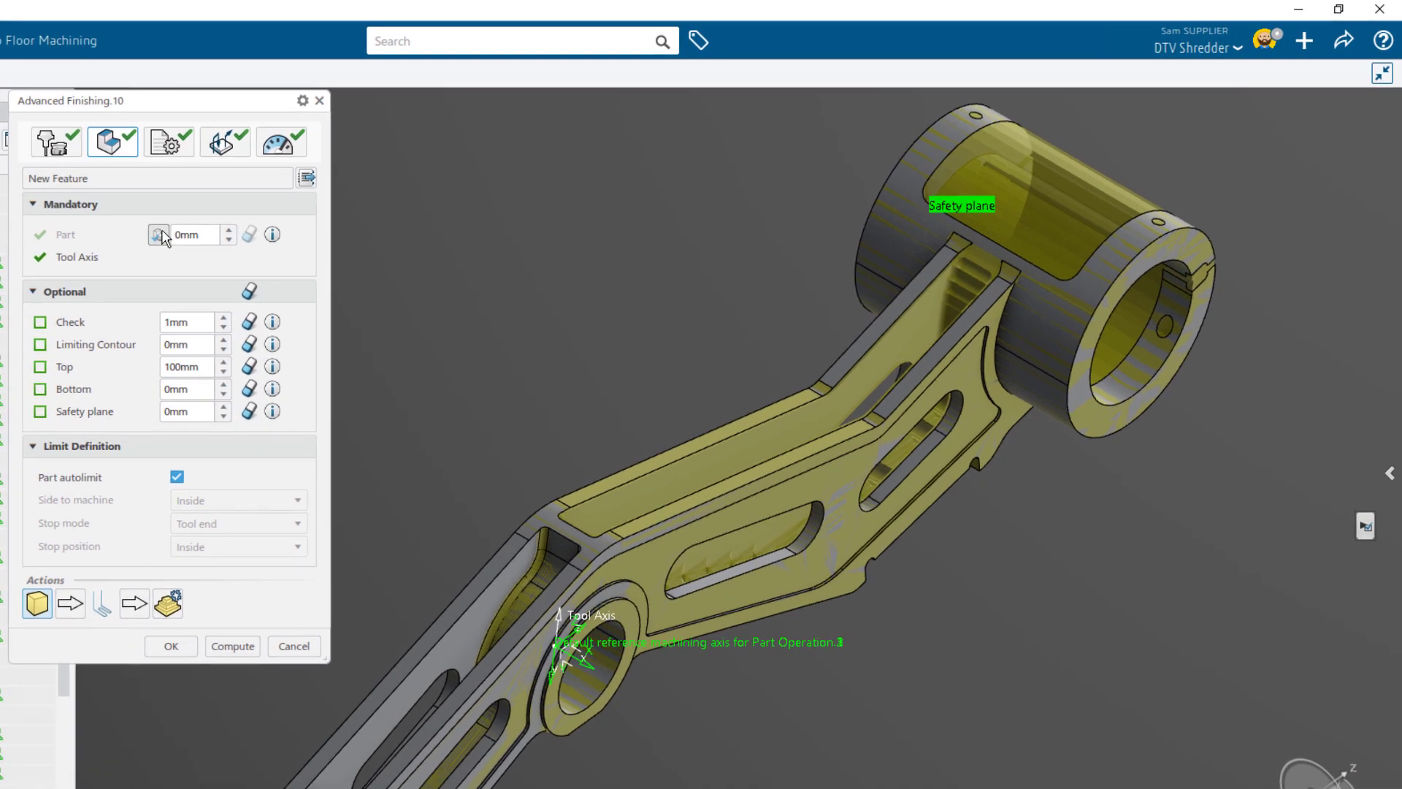
Limit Advanced Finishing.10 to a closed edge loop around the arm's slot, machining inside.
left_click(113, 345)
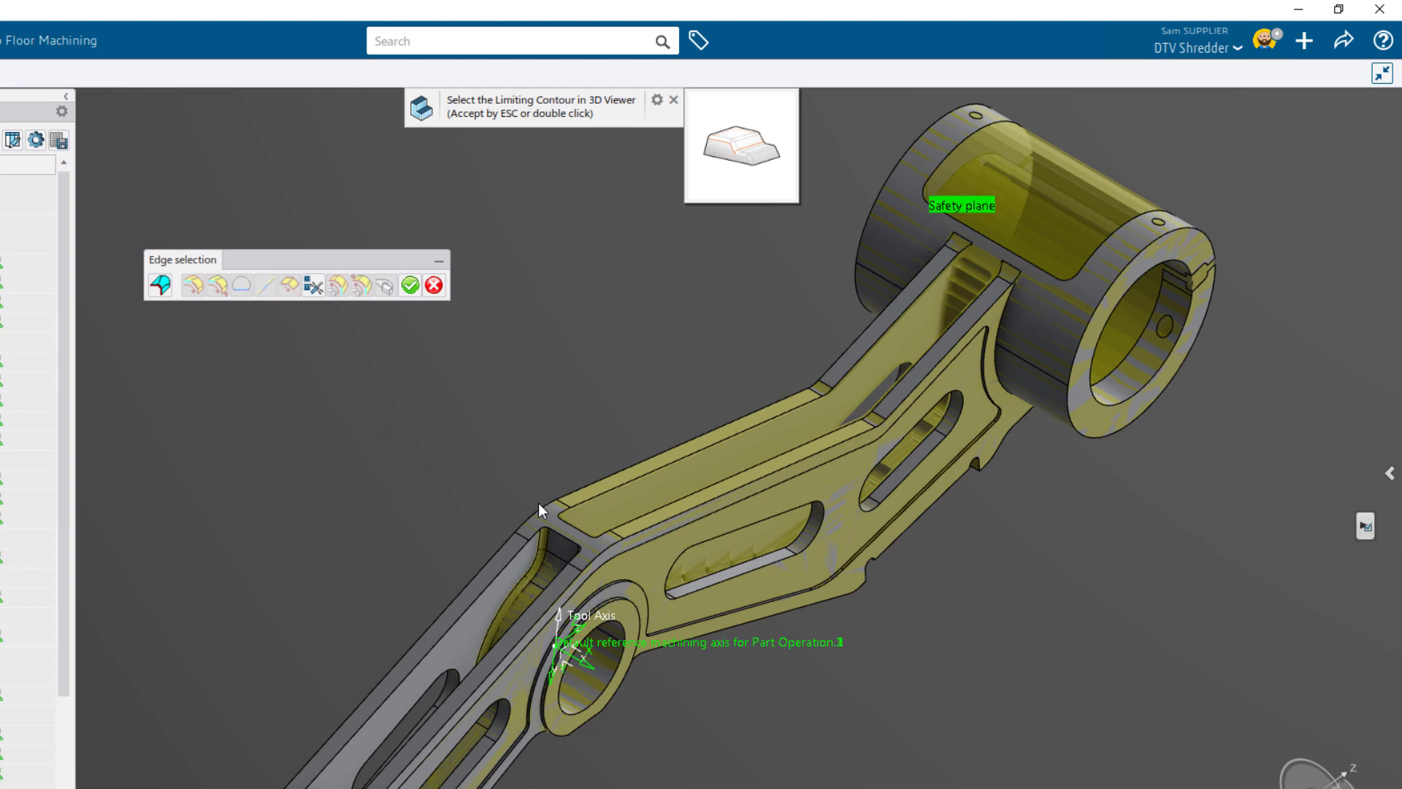
left_click(581, 529)
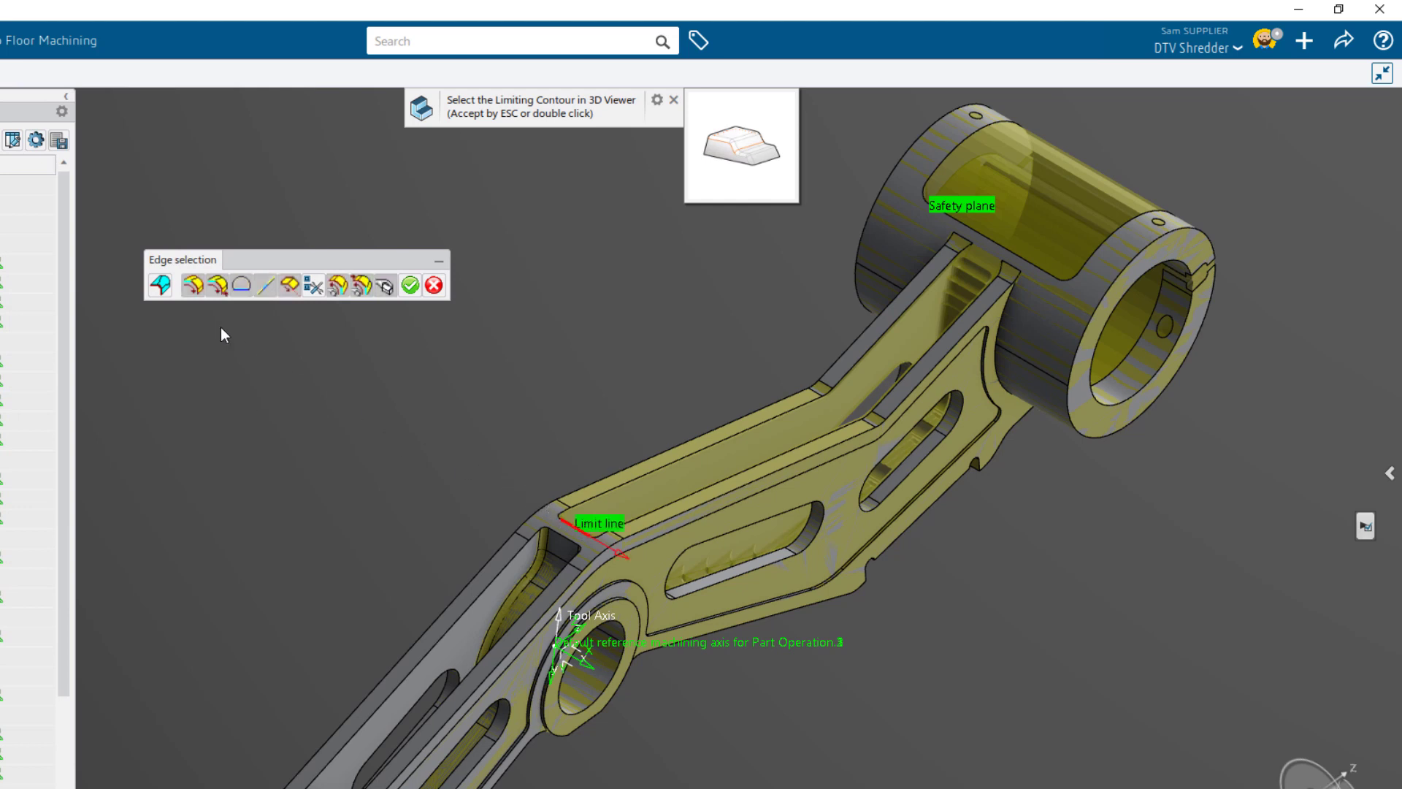
left_click(194, 292)
left_click(192, 290)
left_click(242, 286)
left_click(410, 285)
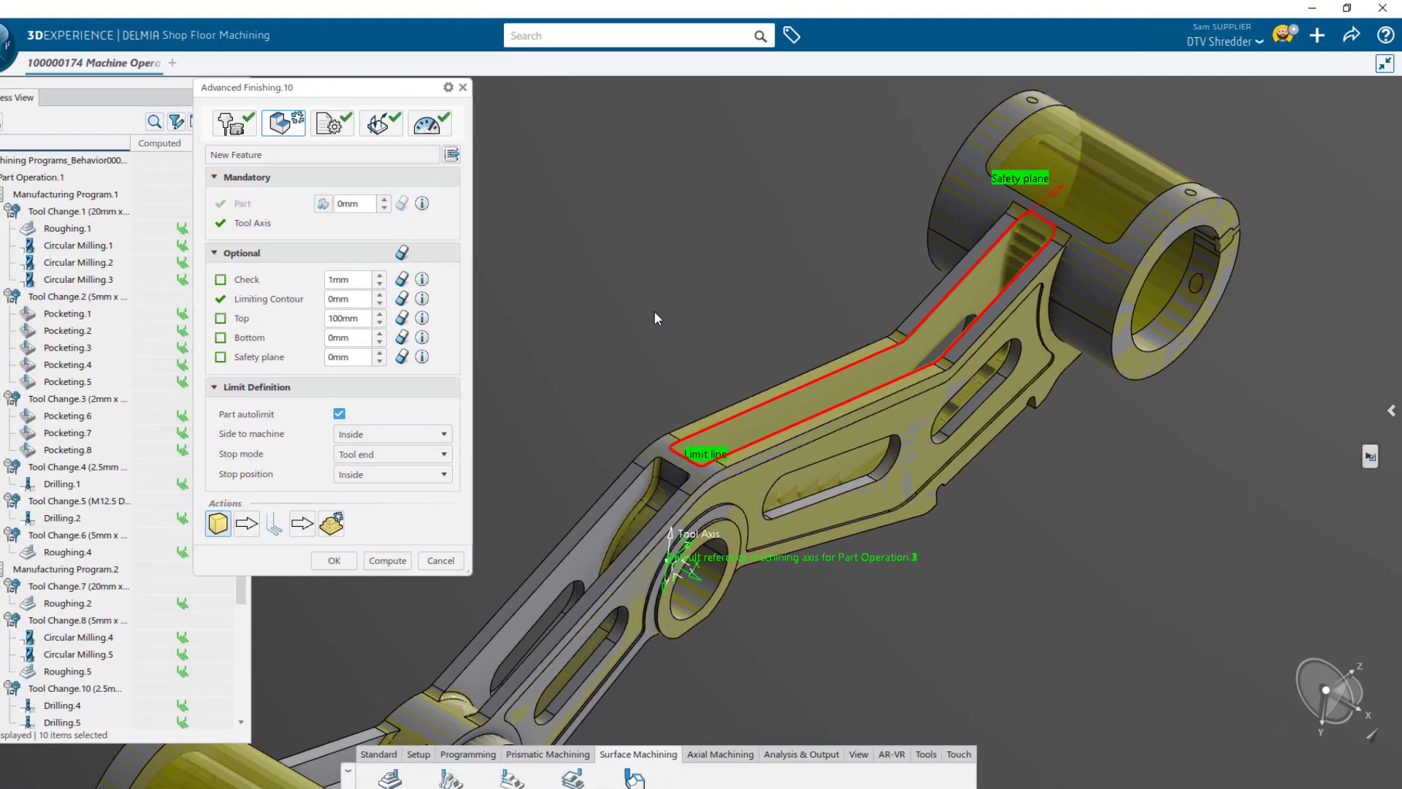
scroll(697, 294, "up", 3)
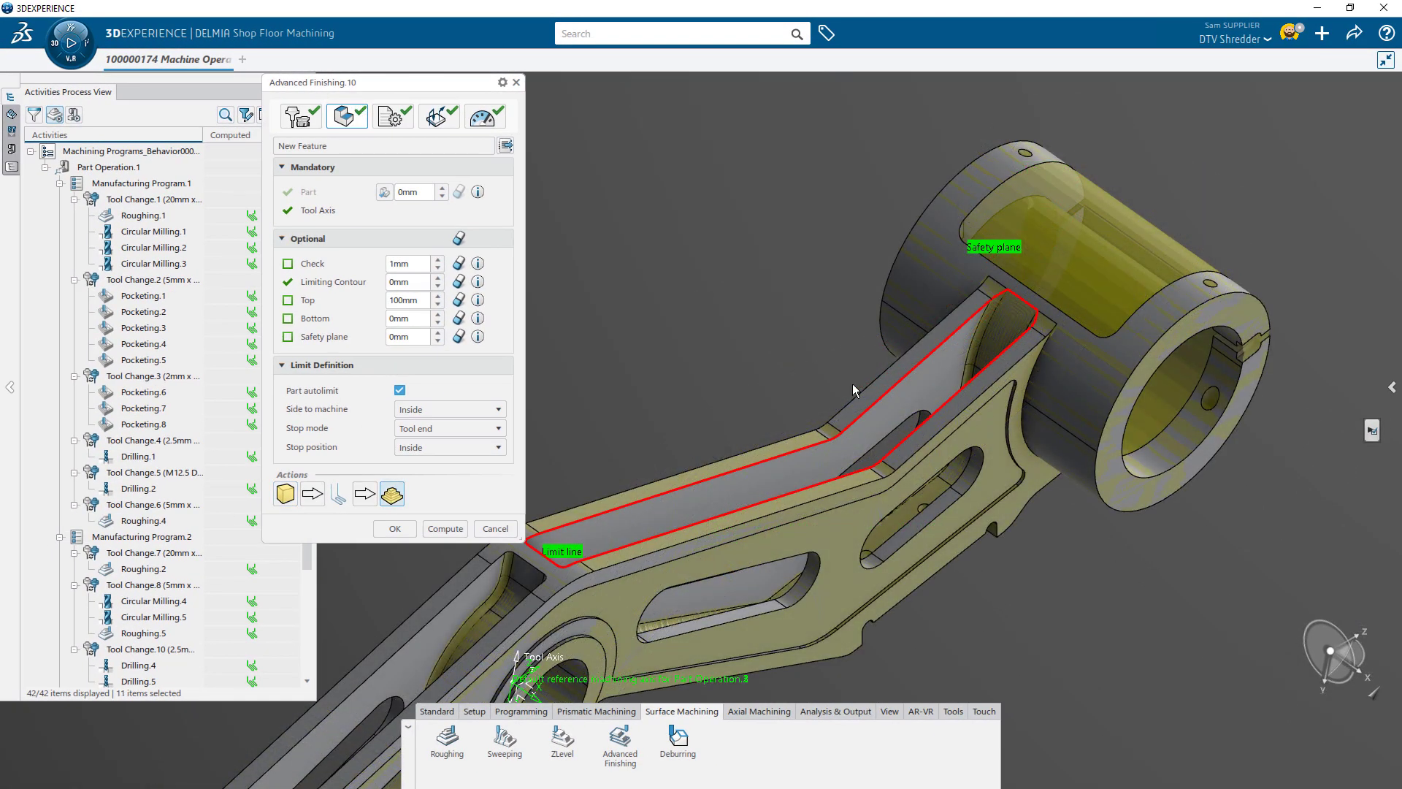
Inspect the red limiting contour, then review the activity tree through Manufacturing Program.7.
mouse_move(852, 387)
middle_mouse_down()
mouse_move(849, 445)
mouse_move(818, 468)
middle_mouse_up()
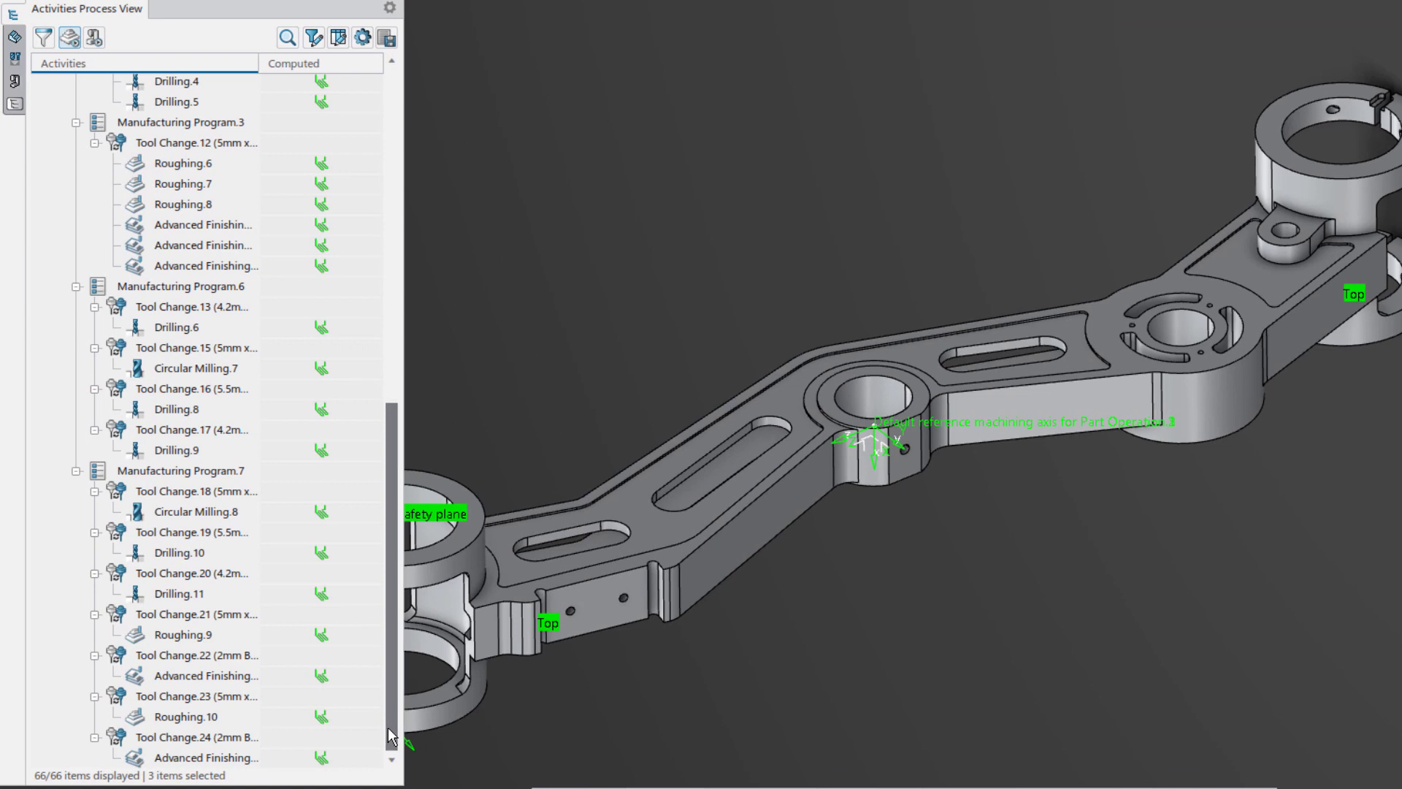
left_click_drag(389, 730, 392, 398)
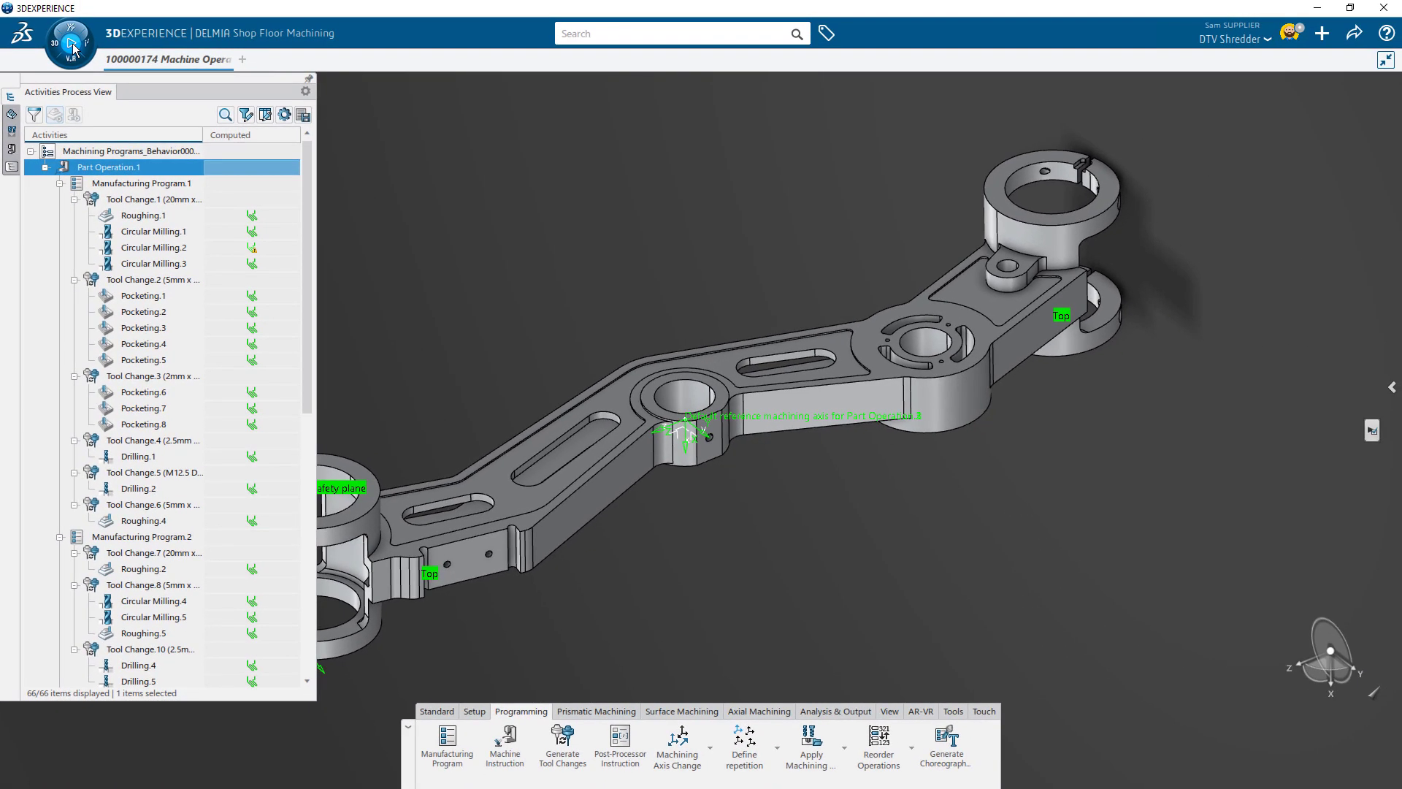
Play Part Operation.1's complete machining simulation, cutting the stock block.
left_click(73, 45)
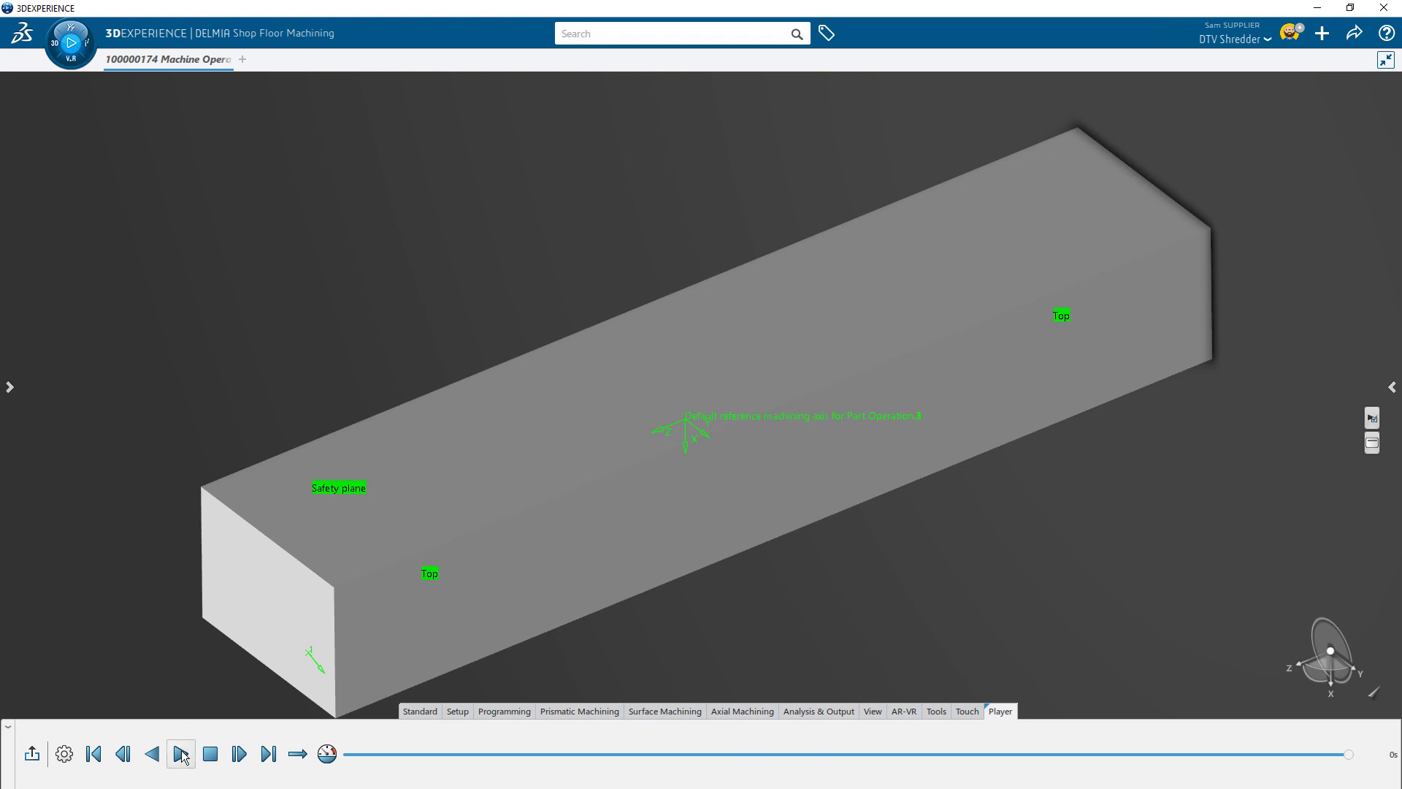
left_click(181, 753)
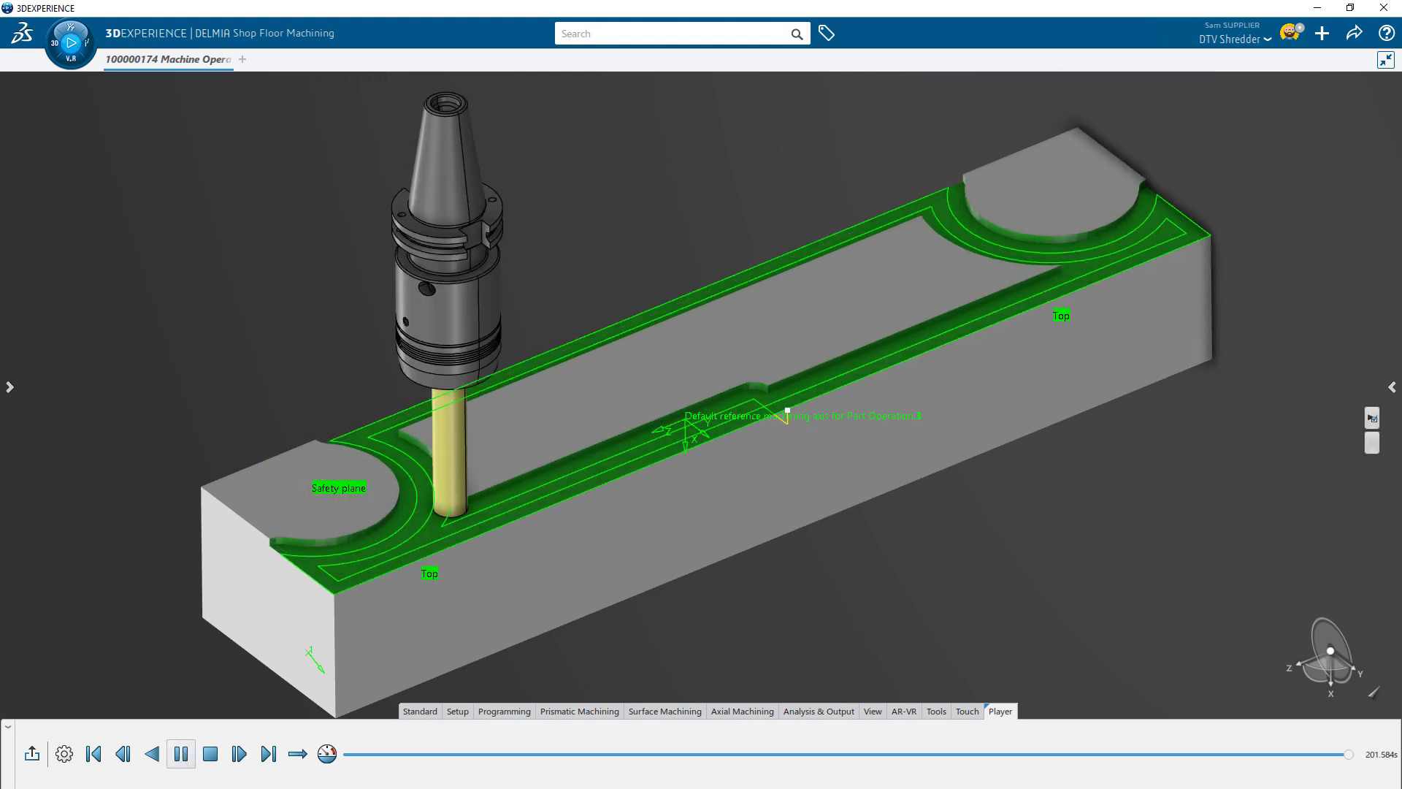